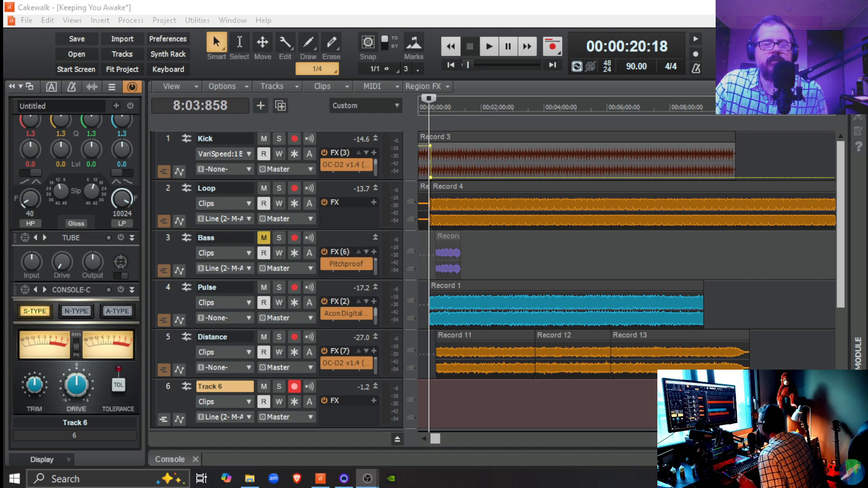
Hide the ProChannel and check which audio input and output drivers are enabled in the preferences.
click(134, 87)
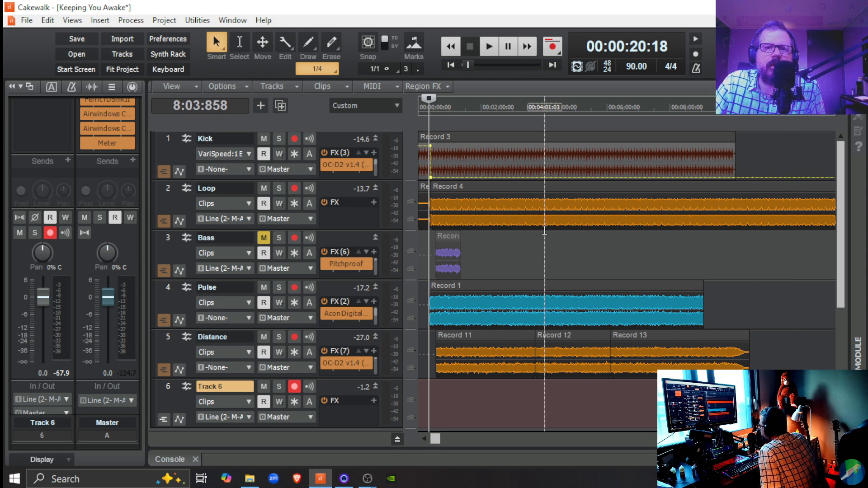
click(174, 40)
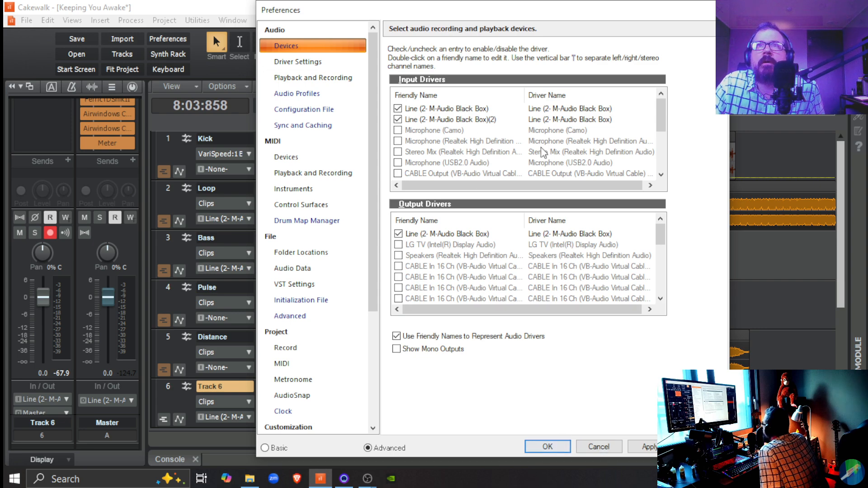
click(545, 450)
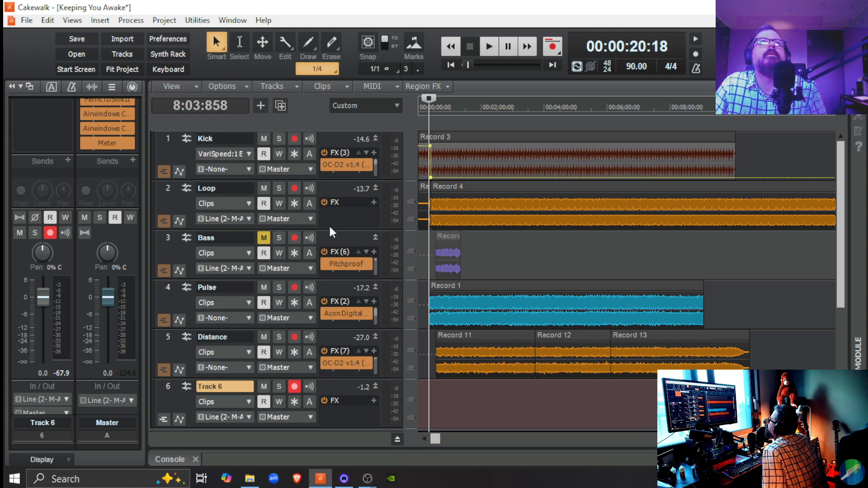
Show the Bass track's ProChannel and examine its console emulator, tube, EQ and PC2A leveler modules.
click(337, 238)
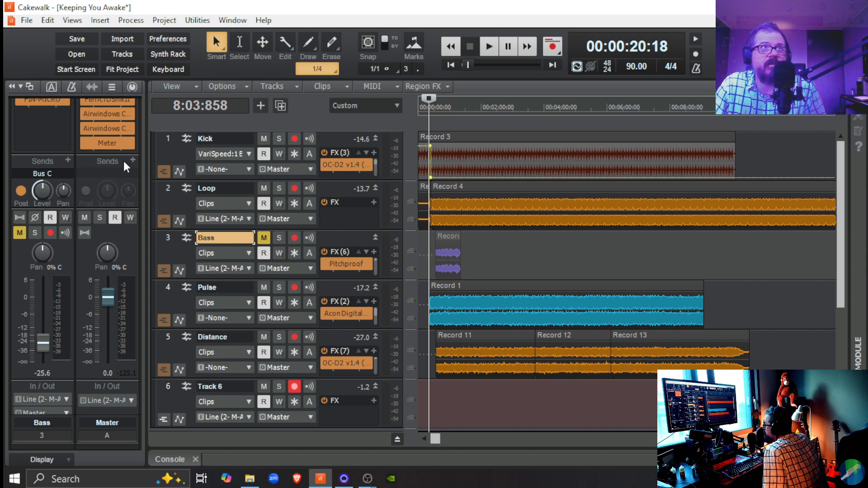
scroll(127, 165, up, 2)
scroll(127, 165, up, 6)
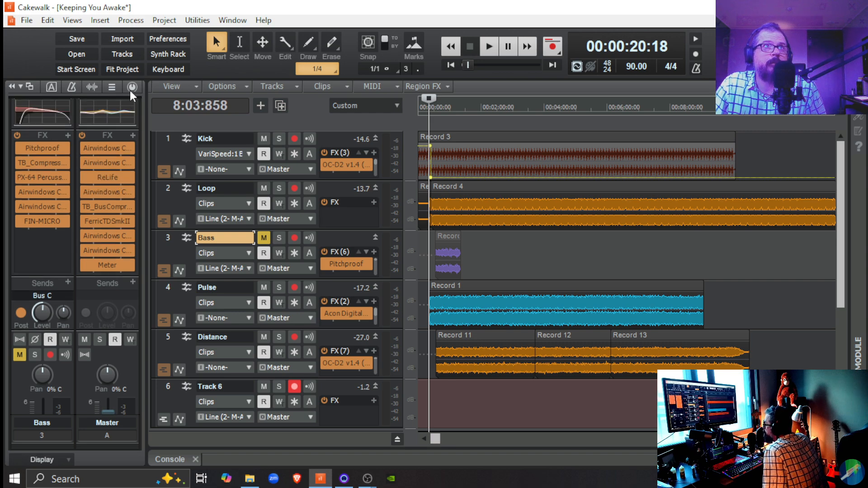
click(132, 88)
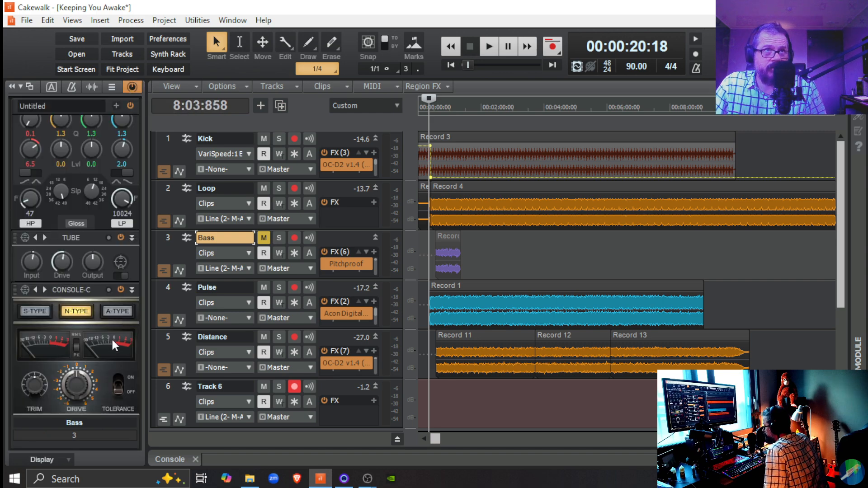
scroll(110, 307, up, 10)
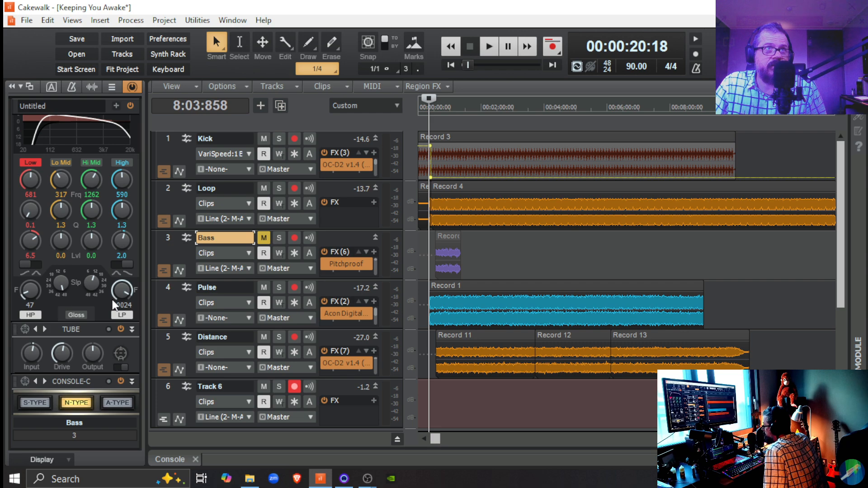
scroll(114, 305, up, 8)
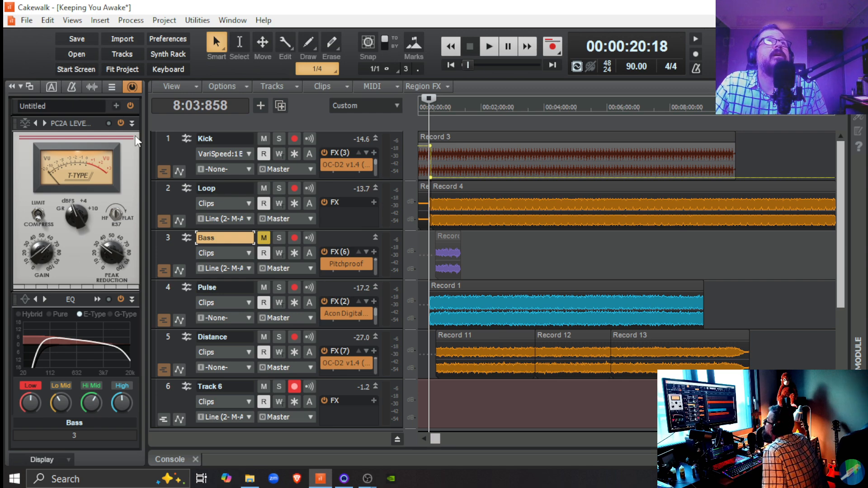
Apply the preset "Type N: Neve 88RS - Warm with Rich Low End" to the Bass track's console emulator.
click(133, 89)
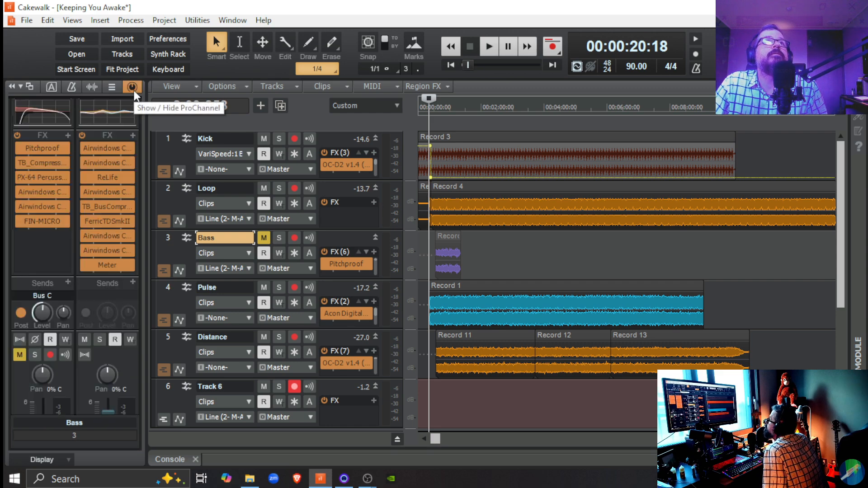
click(133, 89)
click(132, 106)
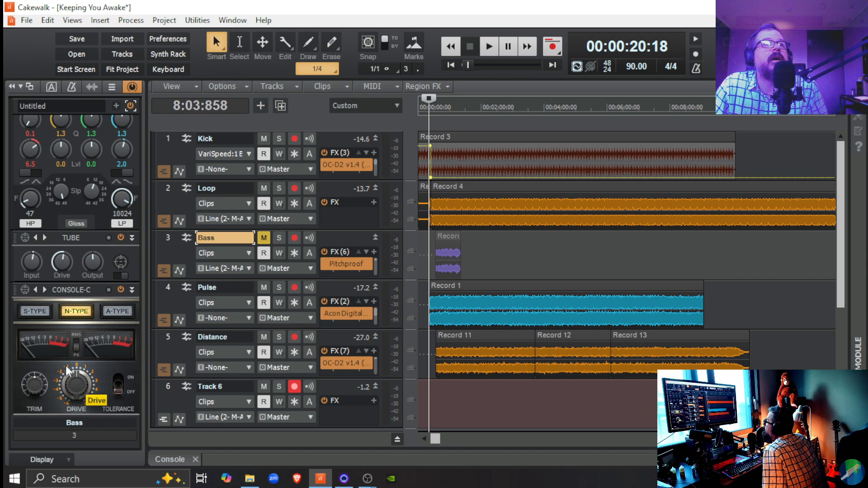
click(26, 290)
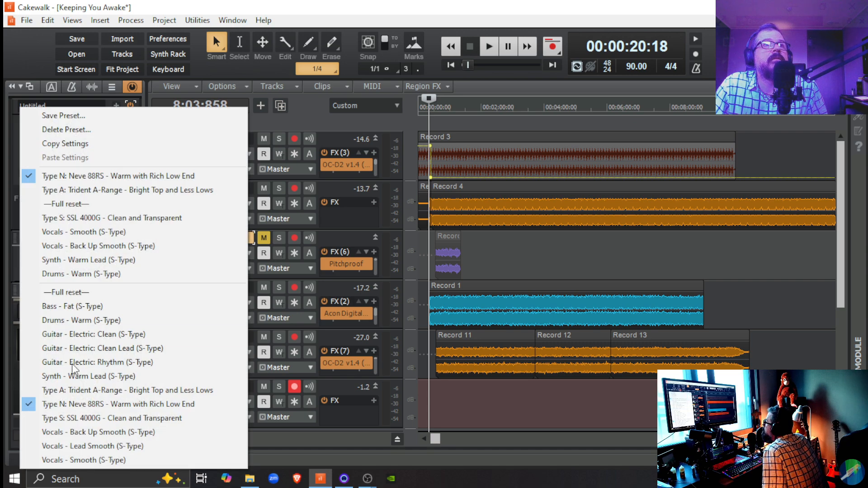
click(118, 404)
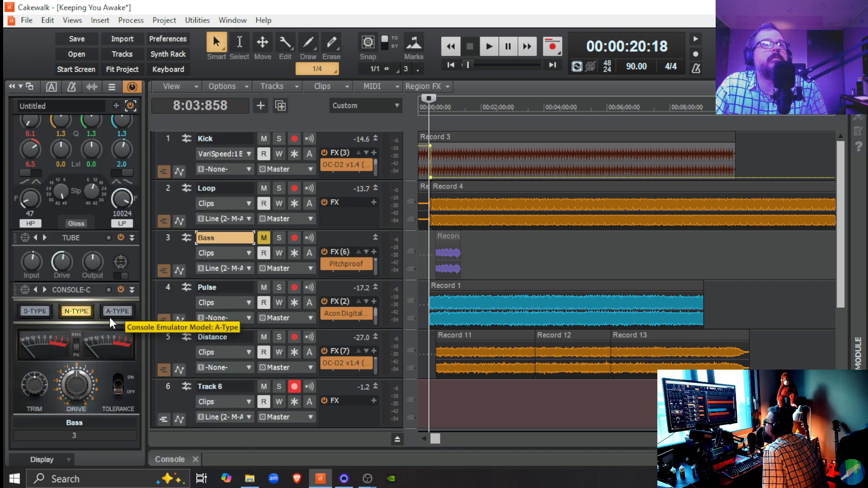
Review the Bass track's EQ curve and PC2A gain and peak reduction settings, and hide the ProChannel.
scroll(117, 253, up, 4)
scroll(116, 257, up, 5)
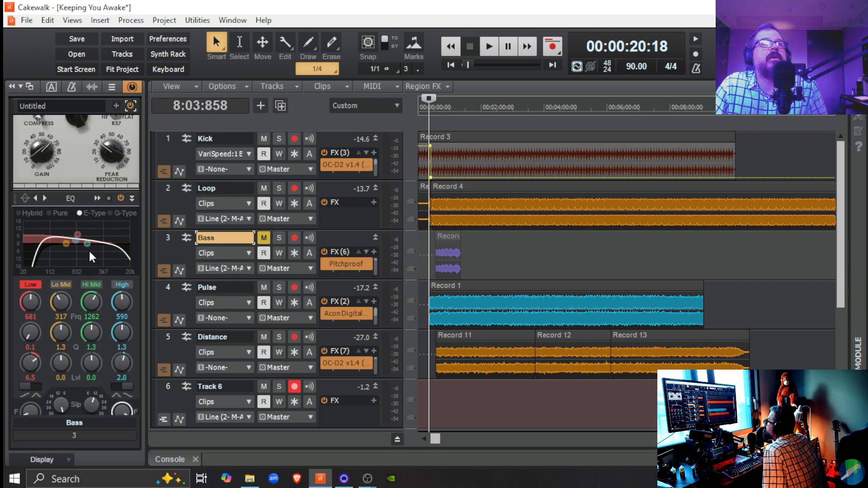
scroll(100, 216, up, 6)
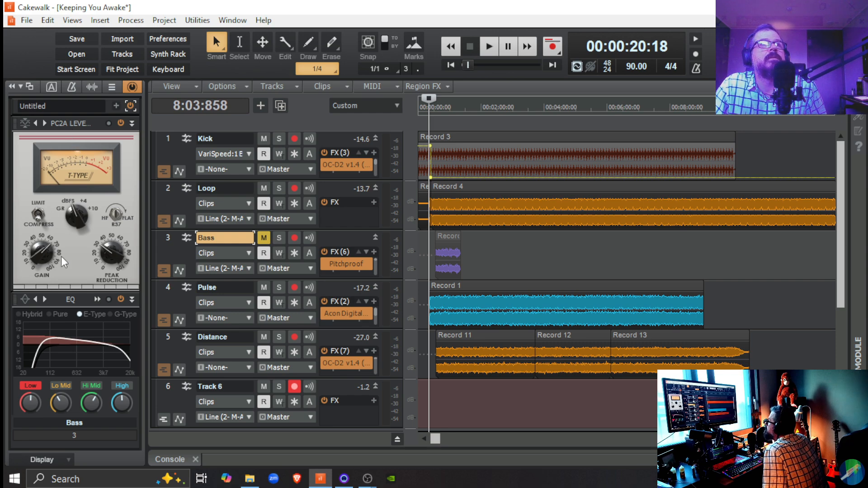
mouse_move(100, 261)
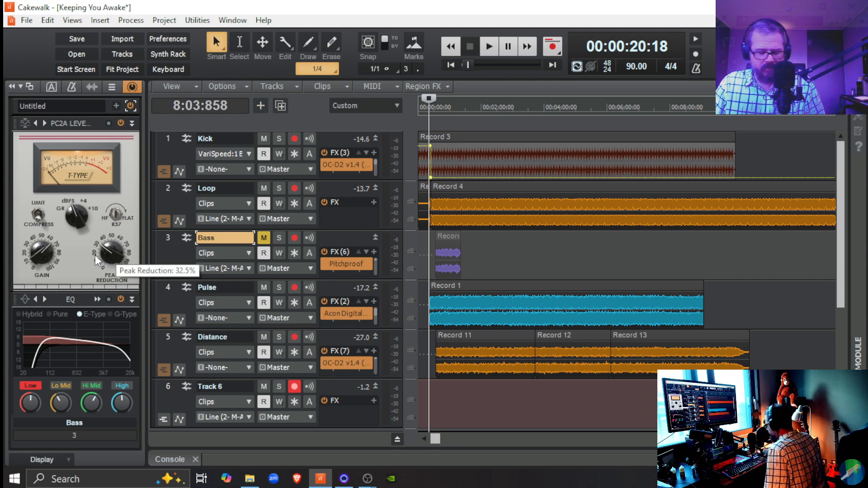
click(131, 88)
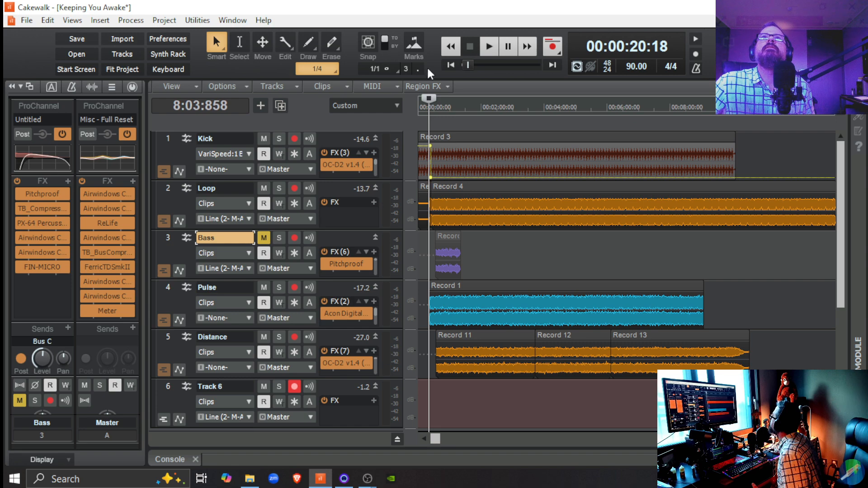
Return to the start of the project, listen to playback, and stop it.
click(451, 64)
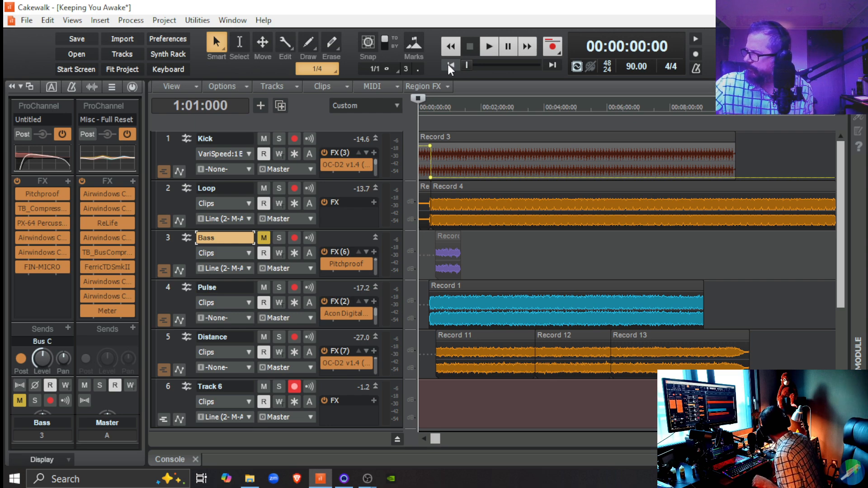
key(space)
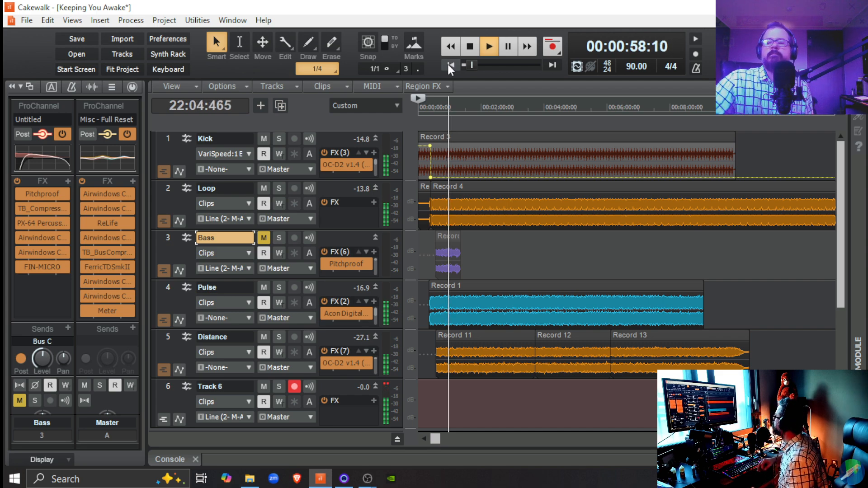
key(space)
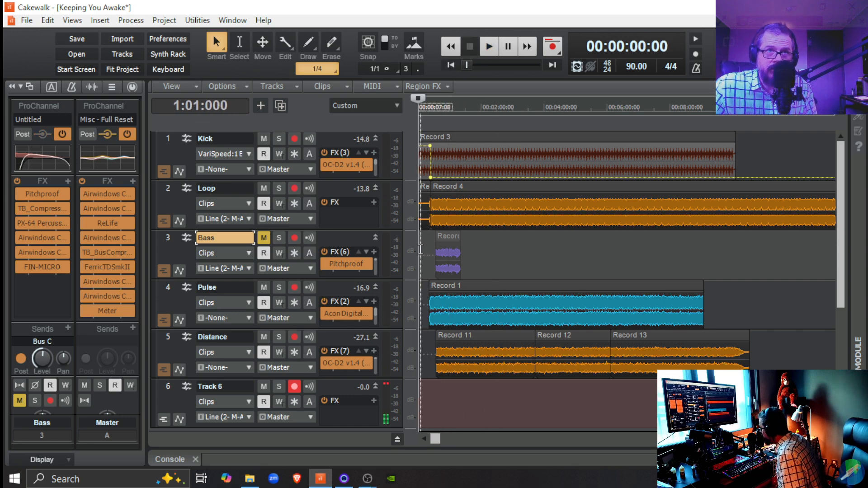
Try recording a take on Track 6 from 00:00:26:20, and undo the recording.
click(384, 382)
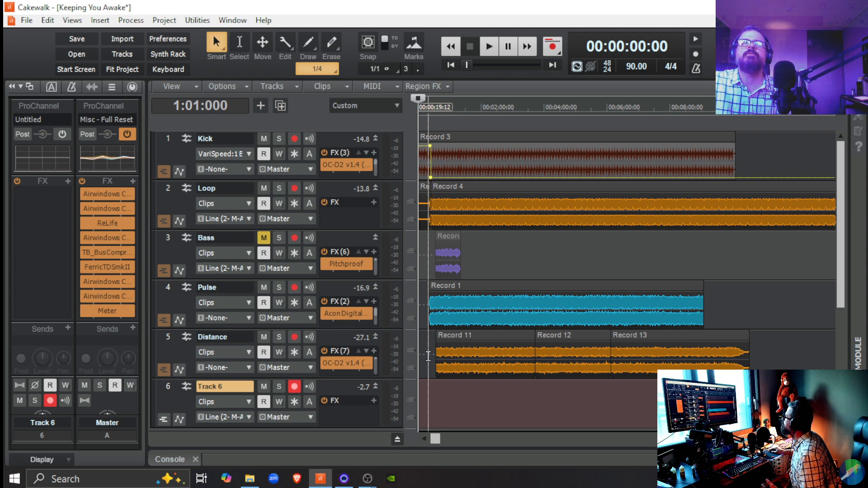
click(431, 356)
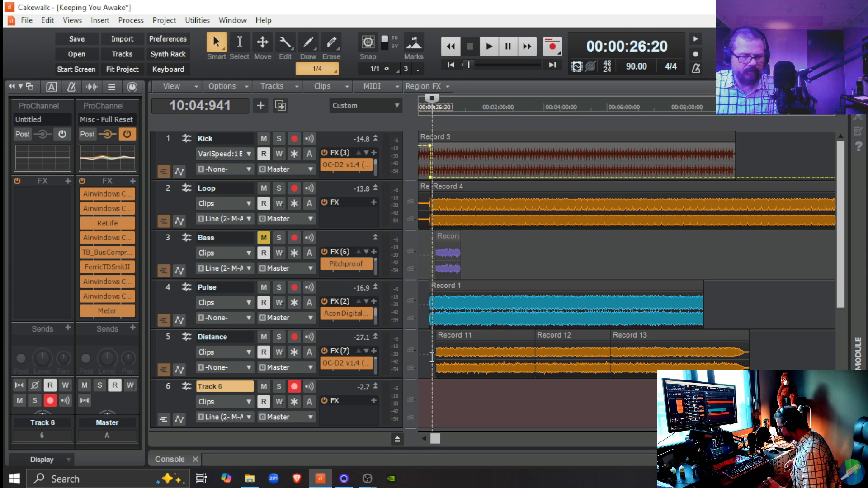
key(space)
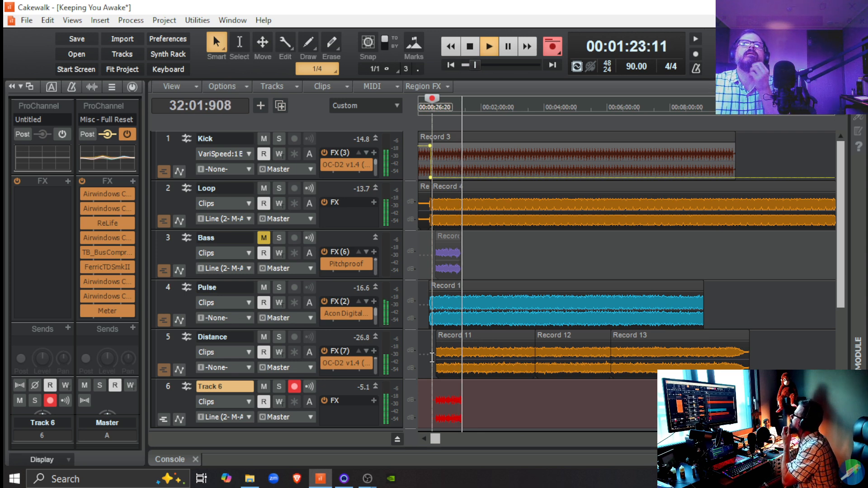
key(space)
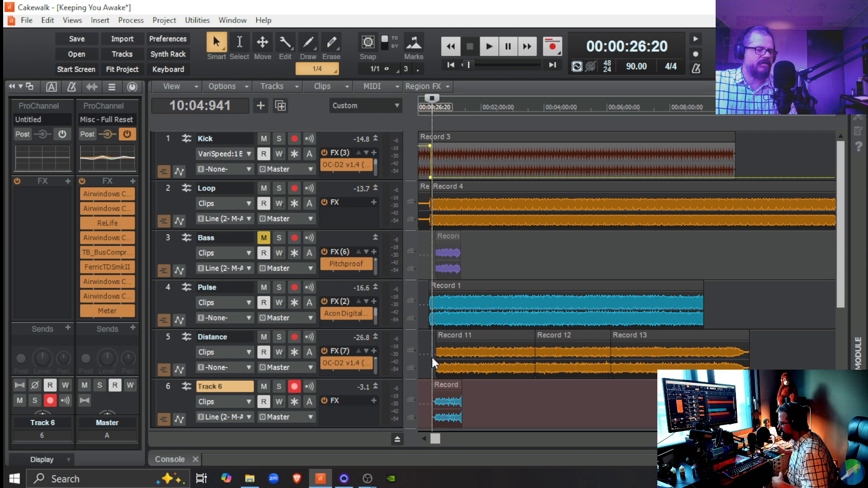
click(52, 20)
click(50, 35)
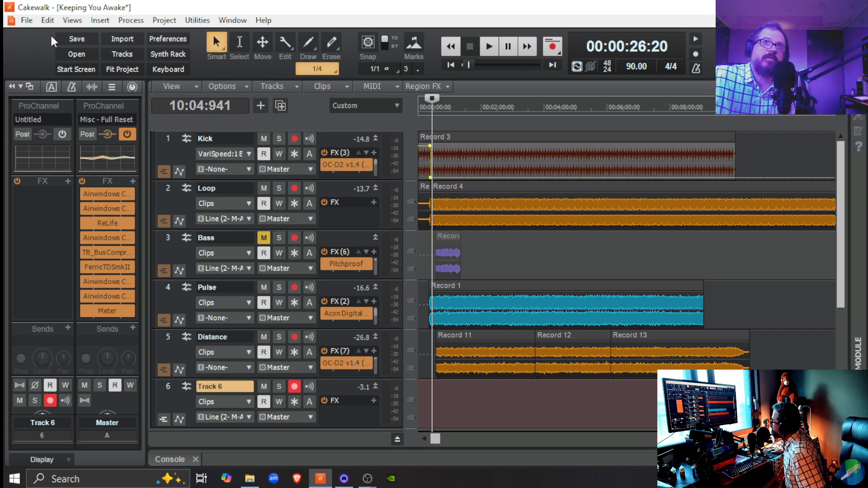
Unmute the Bass track, disarm recording on Track 6, and start playback from 00:00:26:20.
click(265, 237)
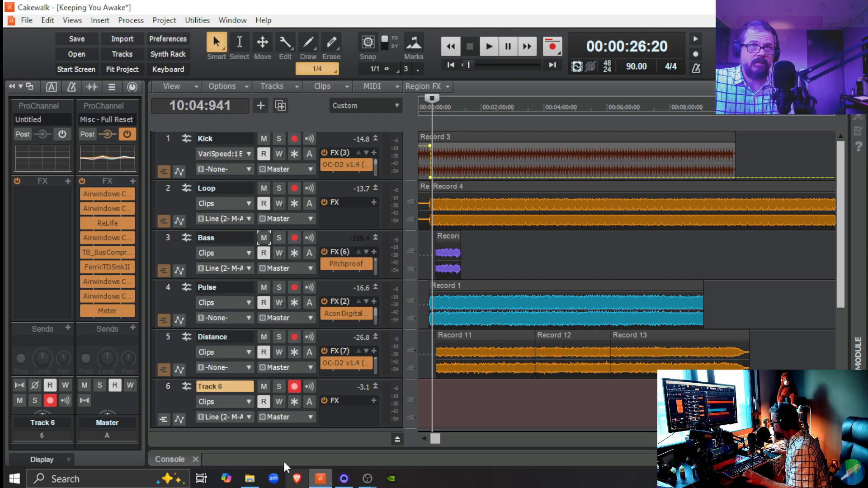
click(298, 385)
key(space)
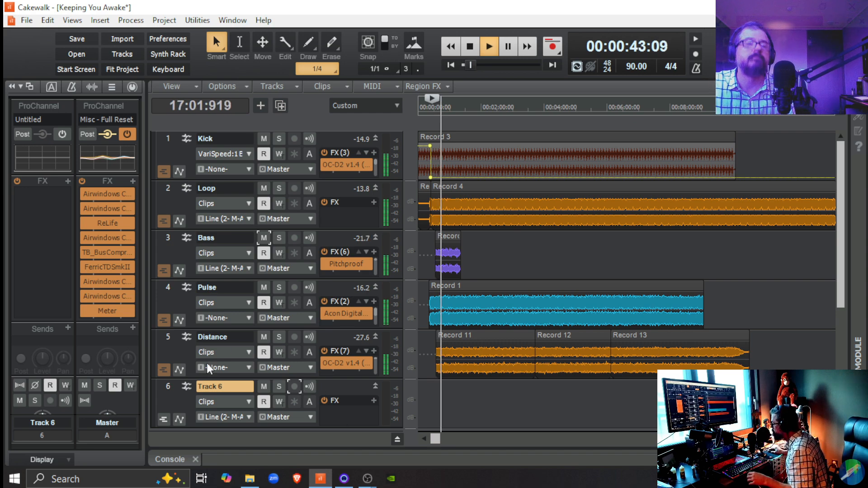
Fine-tune the Bass track's volume fader during playback, and stop playing.
click(299, 258)
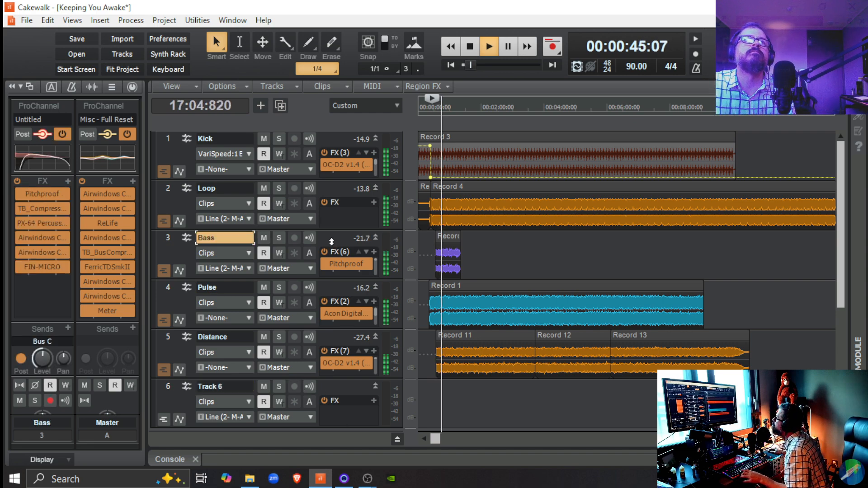
scroll(59, 432, down, 5)
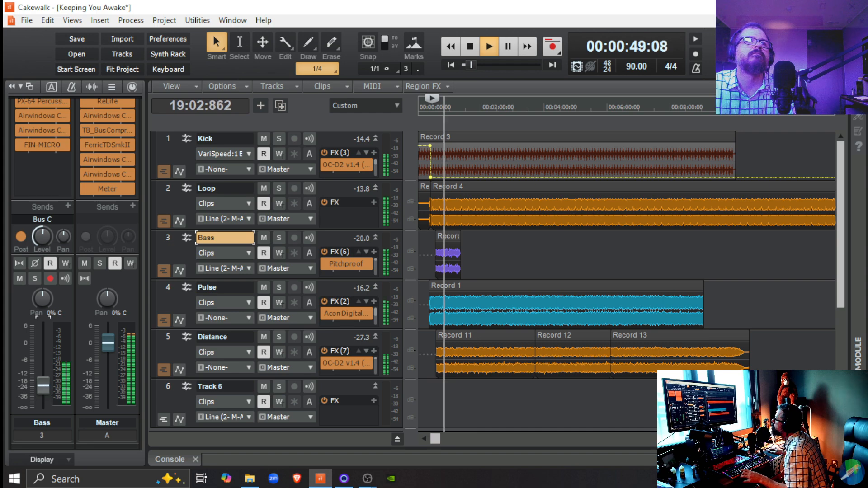
drag(47, 387, 47, 384)
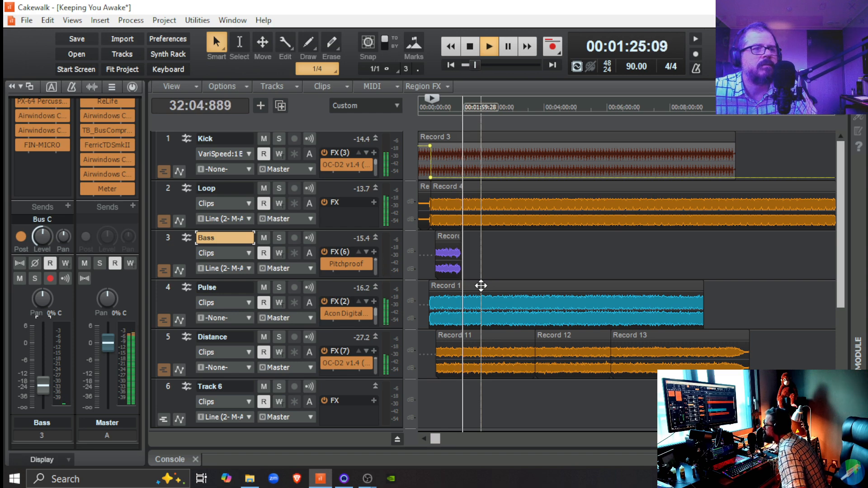
key(space)
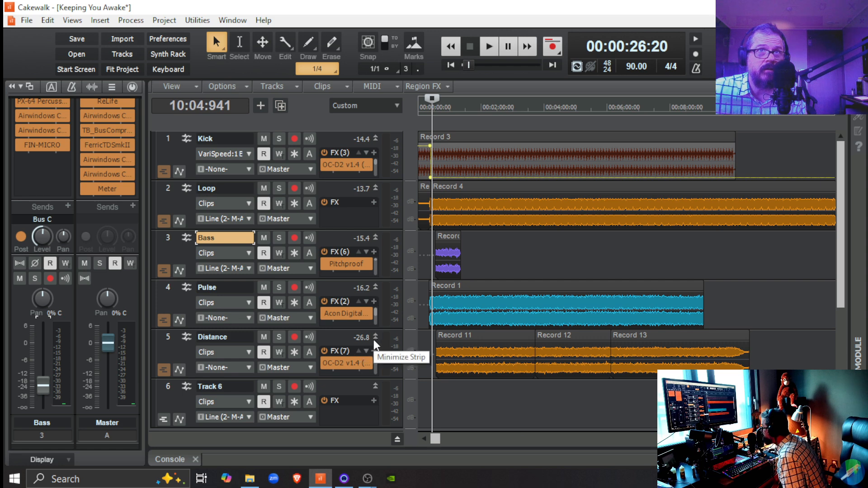
Examine the OC-D2 octaver's Dual Octave - Gated settings on the Distance track, and close the plugin.
click(337, 366)
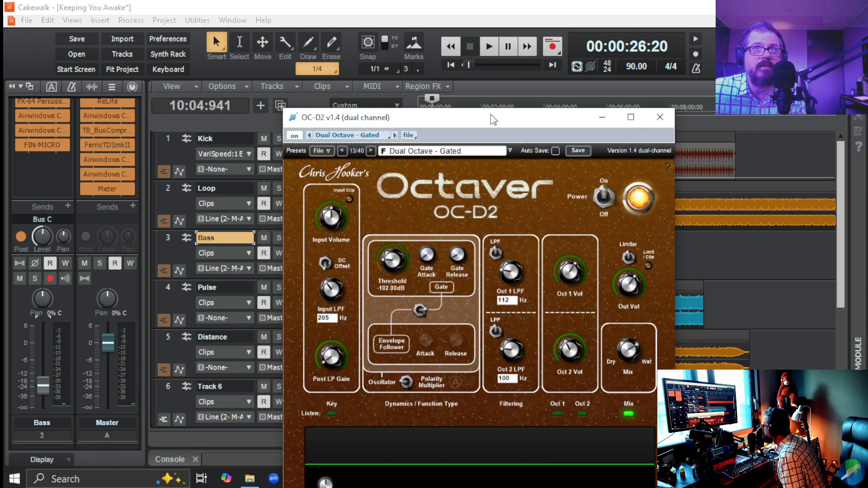
drag(490, 114, 539, 56)
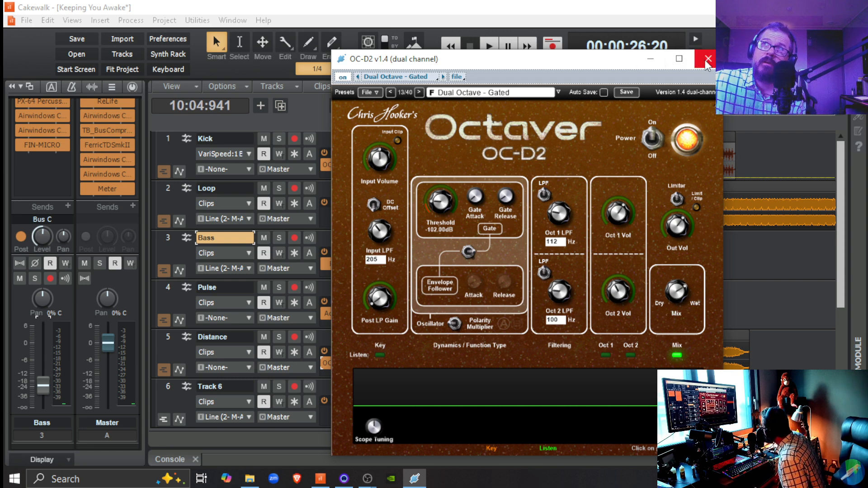
click(707, 63)
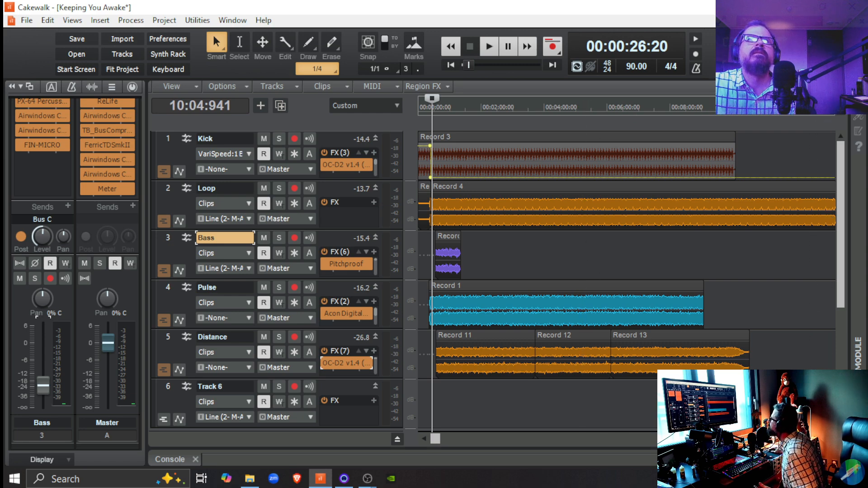
Mute the Bass track and place the playhead at 00:00:20:18.
click(264, 238)
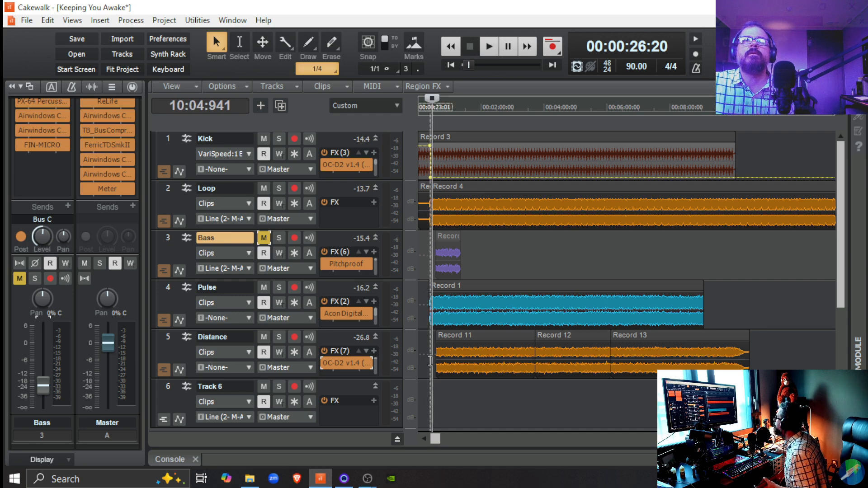
click(428, 361)
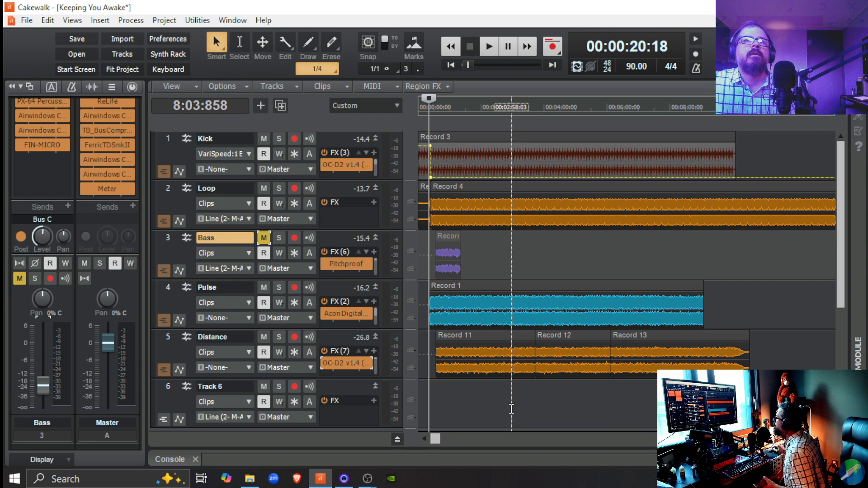
Arm Track 6 for recording and rename it as Guitar Synth.
click(294, 386)
double_click(201, 387)
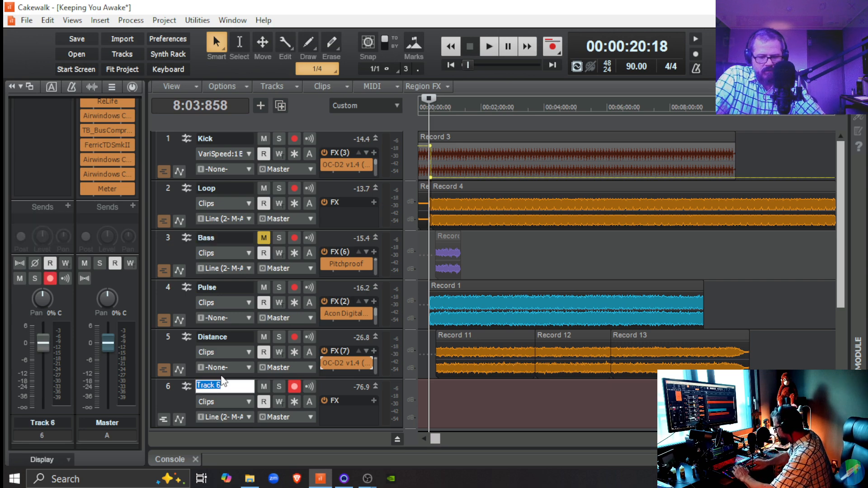
text(Guot)
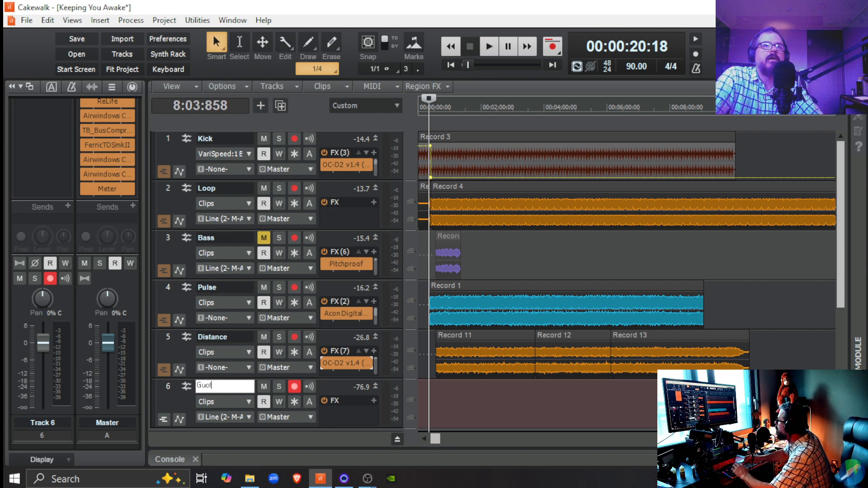
key(BackSpace)
key(BackSpace)
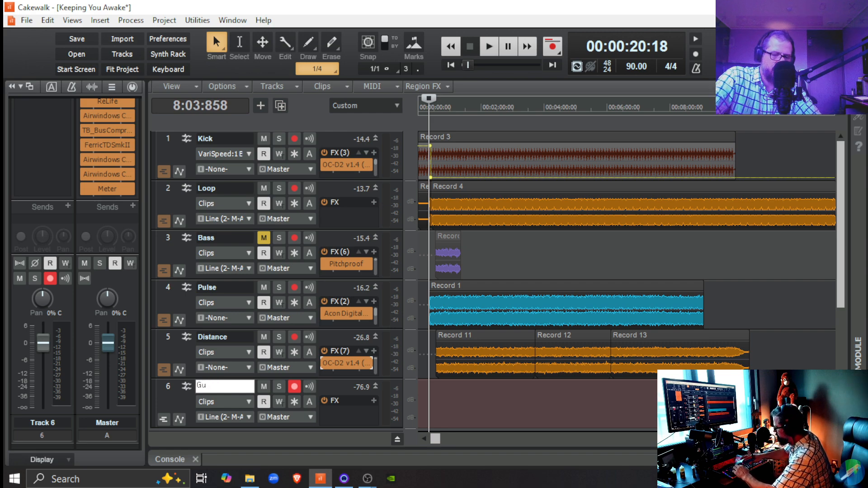
text(itar S)
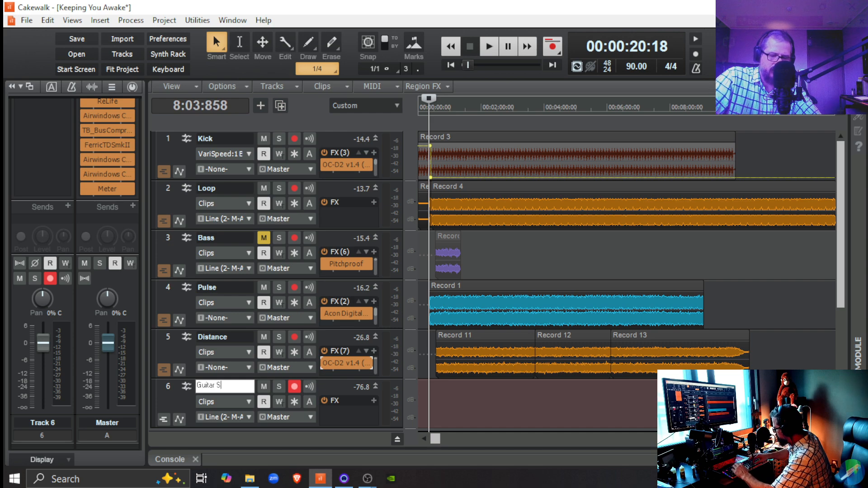
text(ynth)
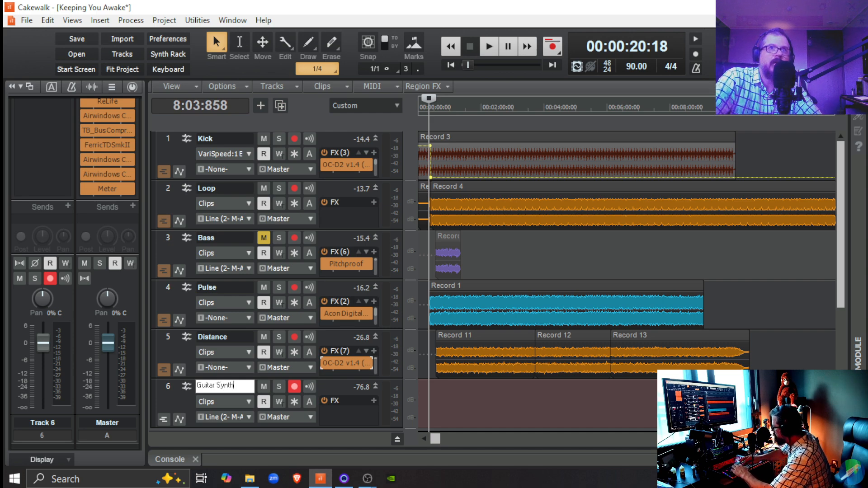
key(Return)
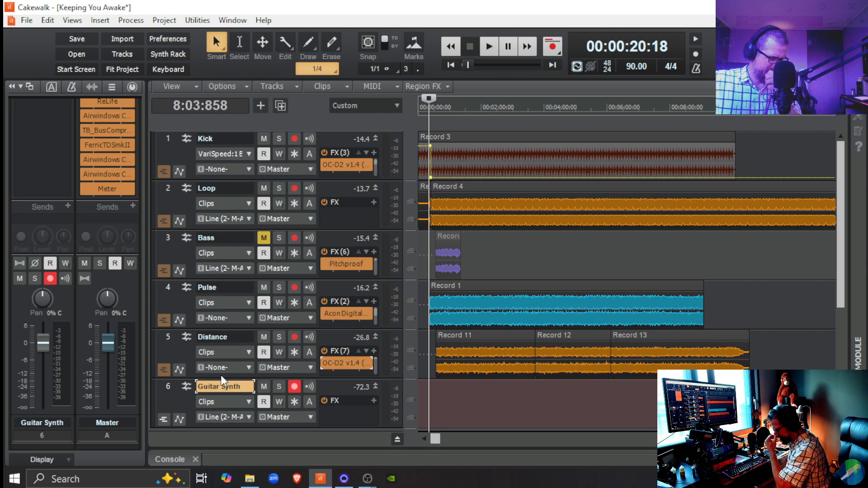
Record a take on the Guitar Synth track from 00:00:20:18, stop recording, and unmute the Bass track.
key(space)
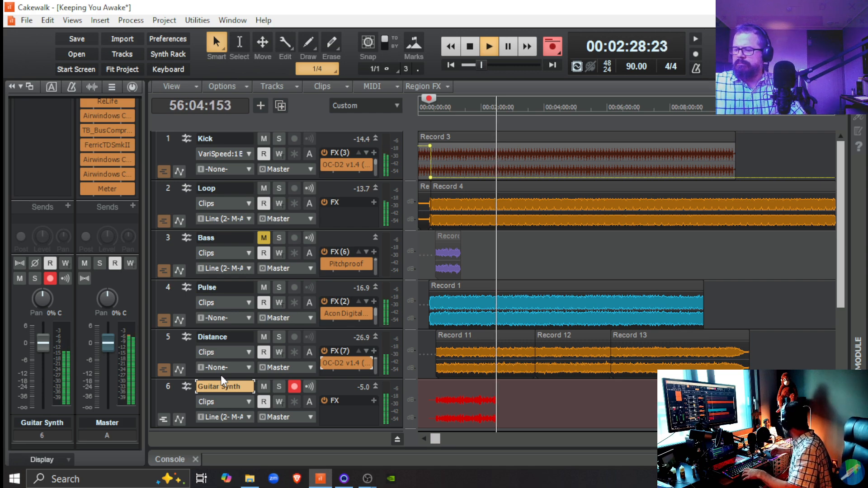
key(space)
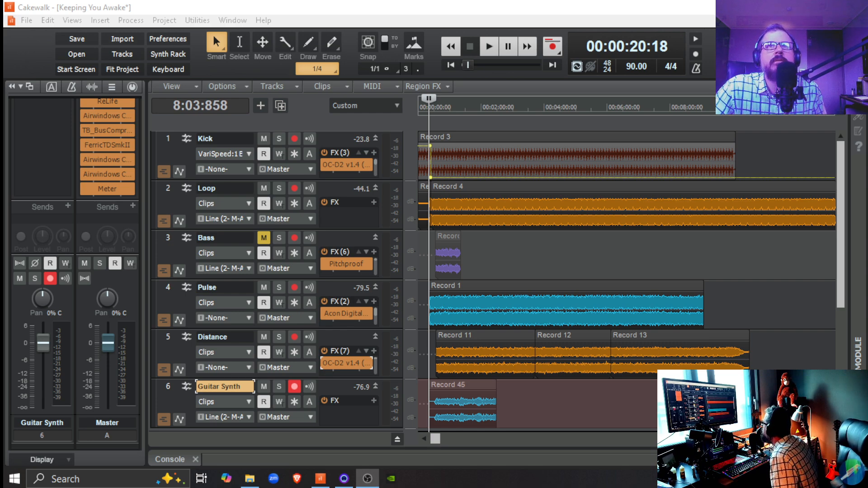
click(262, 241)
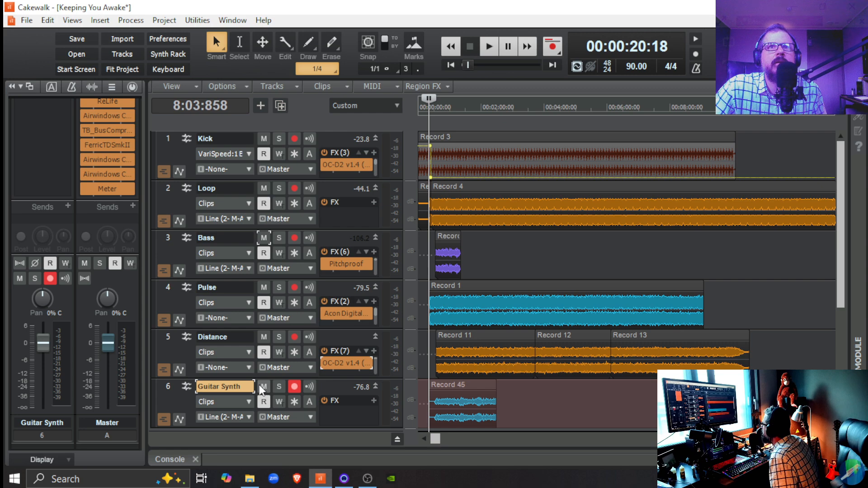
Nudge the newly recorded Guitar Synth clip earlier with the Left 3 nudge setting.
click(470, 386)
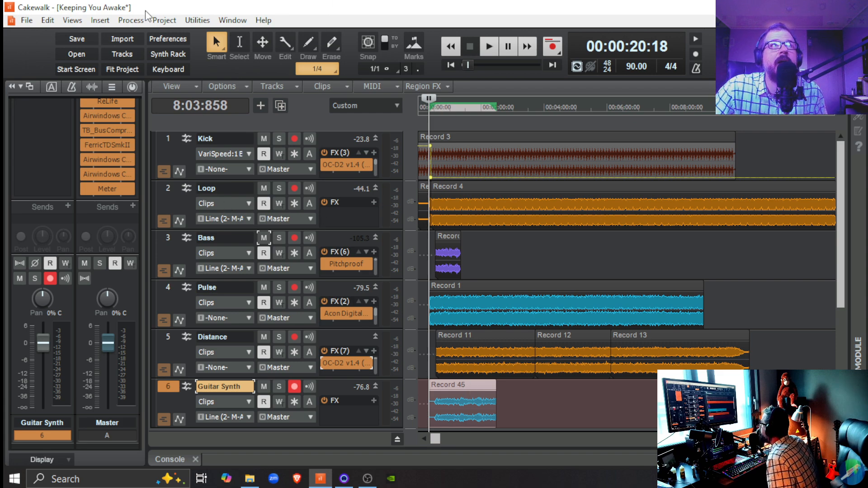
click(134, 20)
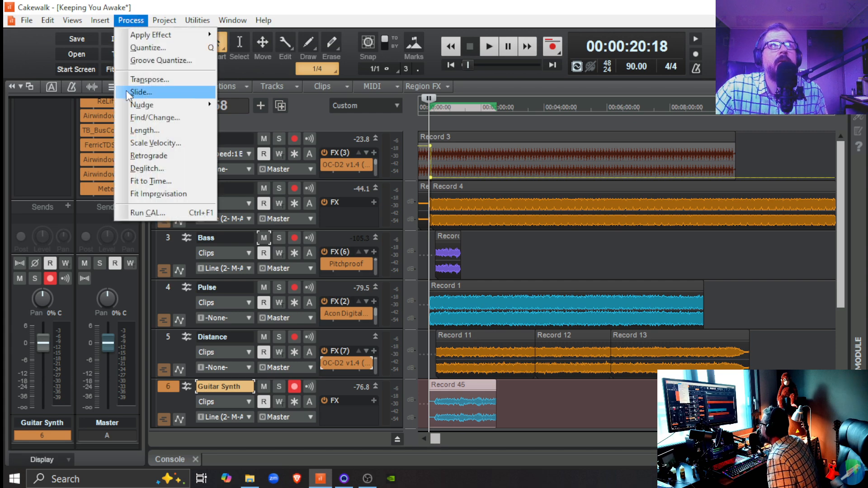
mouse_move(137, 105)
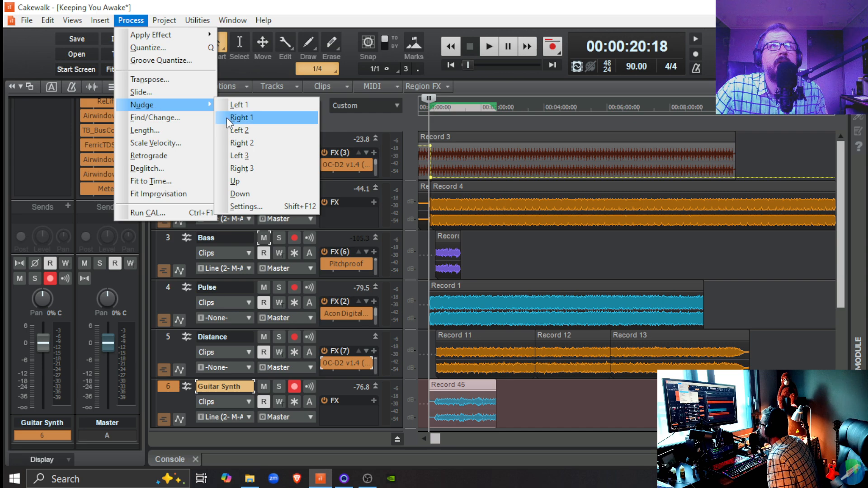
click(244, 156)
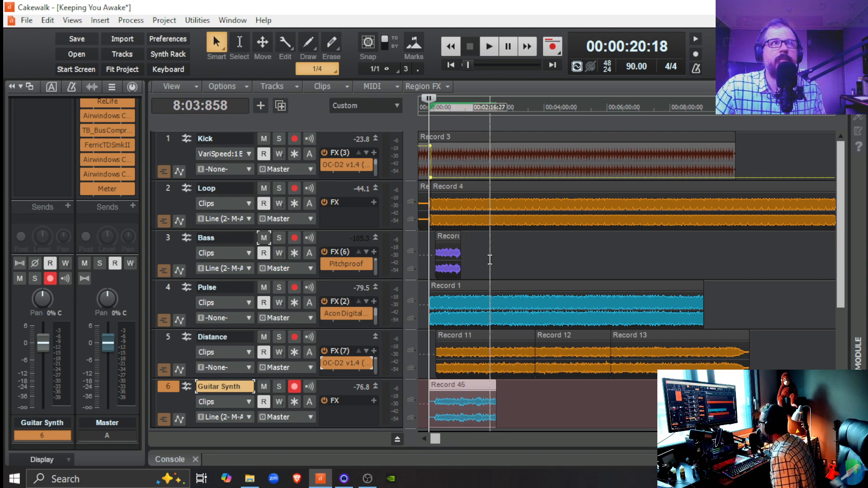
Select the Bass track, and review the Dual Octave - Gated settings in the Distance track's OC-D2 plugin before closing it.
click(329, 240)
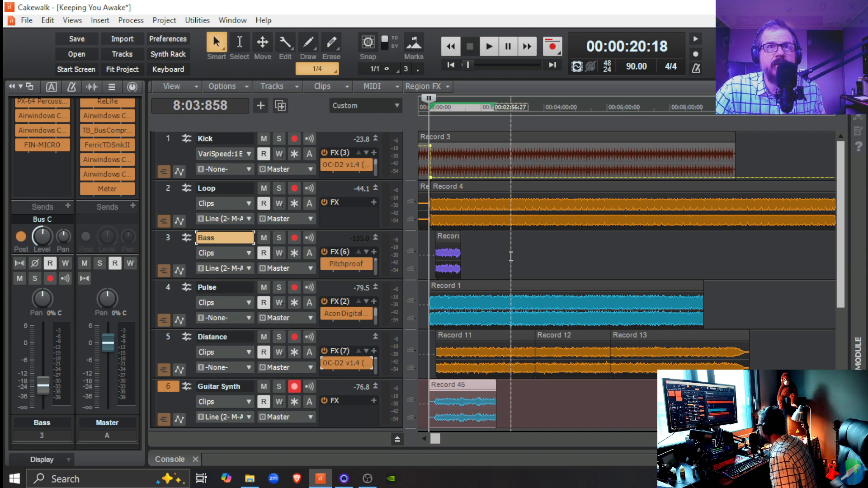
double_click(342, 359)
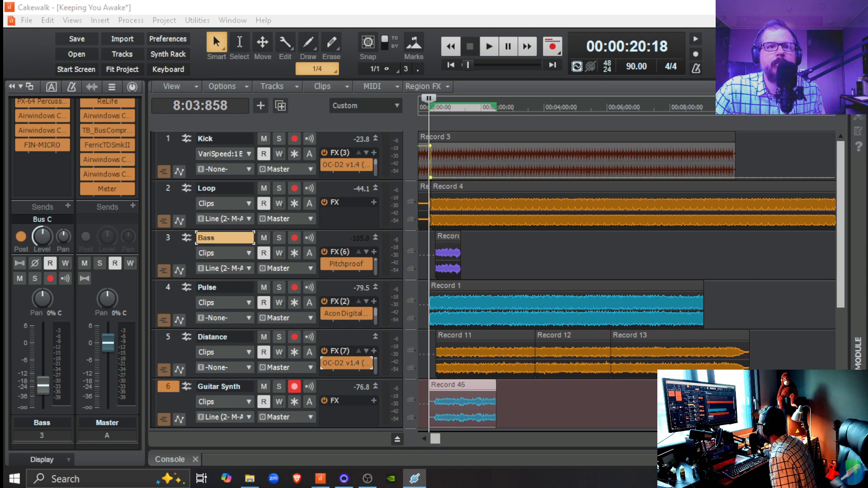
drag(288, 445, 538, 68)
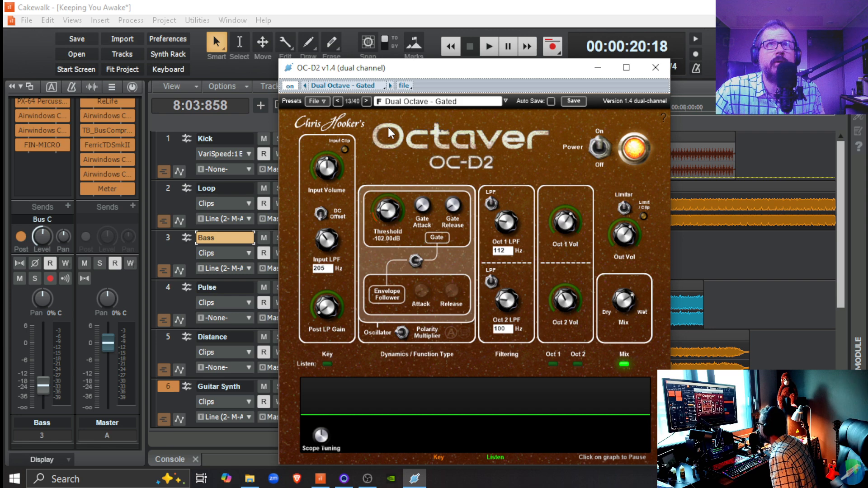
click(655, 69)
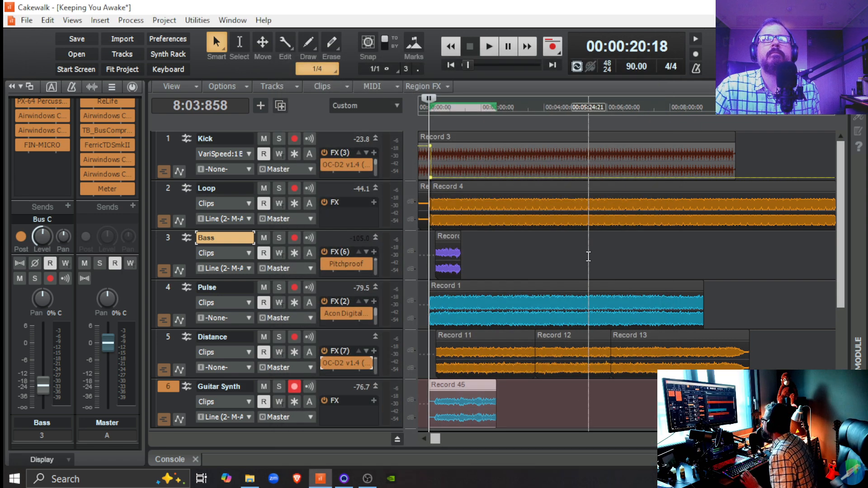
Play from 00:00:20:18, lower the Bass track's volume fader slightly, and mute the Guitar Synth track.
key(space)
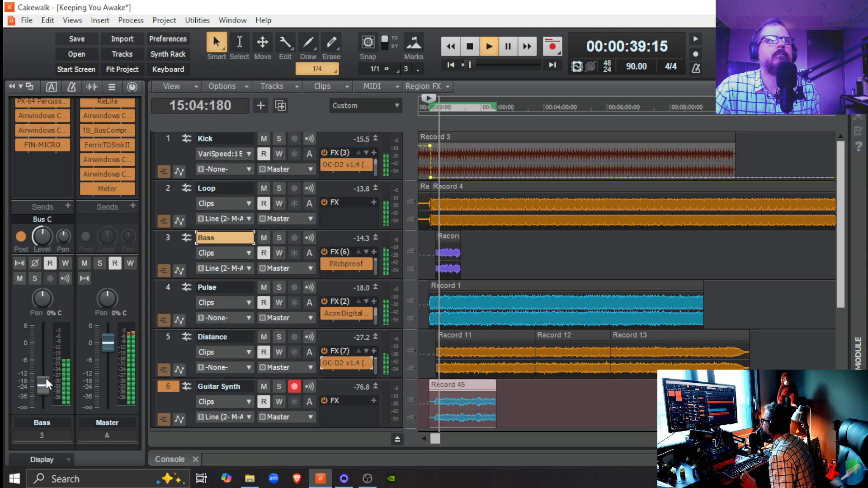
mouse_move(46, 380)
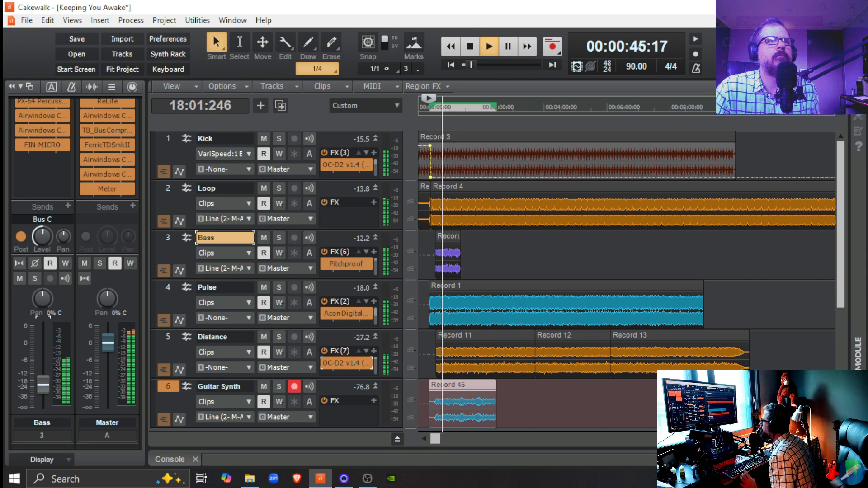
mouse_move(47, 357)
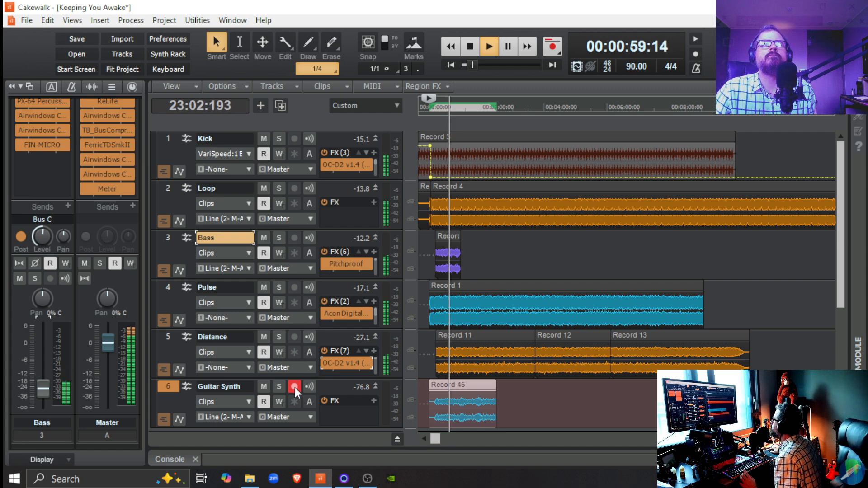
click(264, 387)
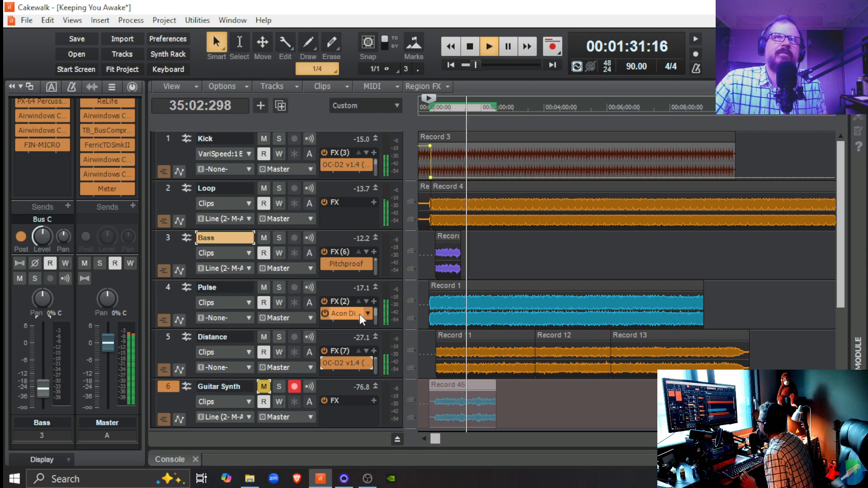
Adjust the dry/wet mix of the Distance track's OC-D2 octaver during playback, close the plugin, and stop playing.
double_click(338, 364)
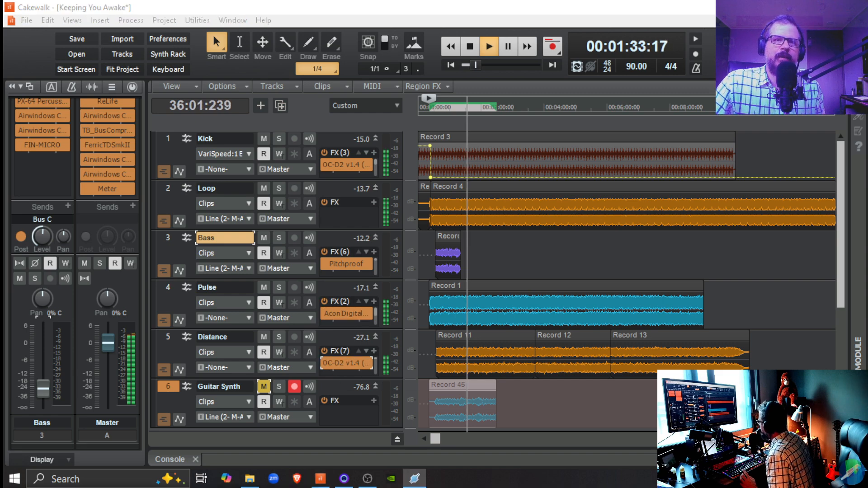
drag(699, 210, 628, 67)
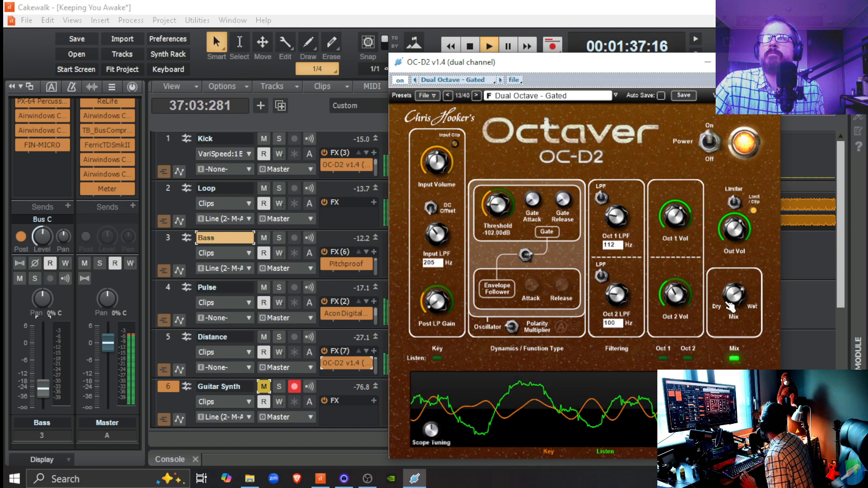
drag(733, 295, 733, 267)
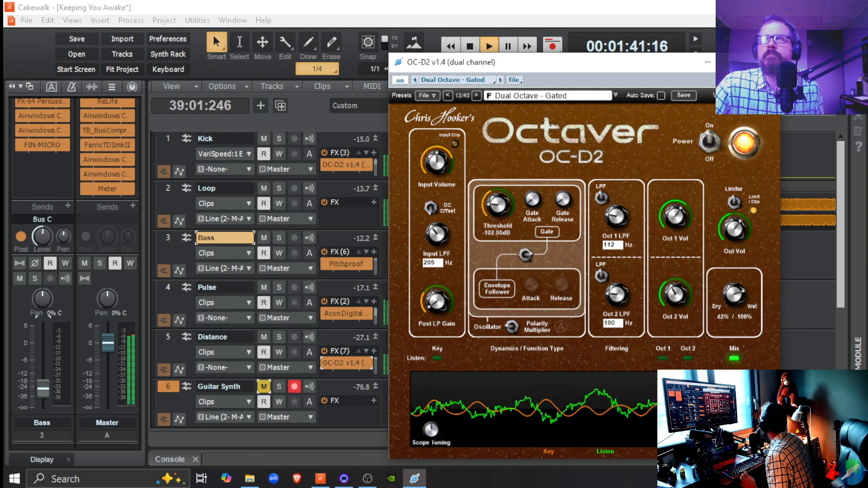
drag(733, 295, 733, 276)
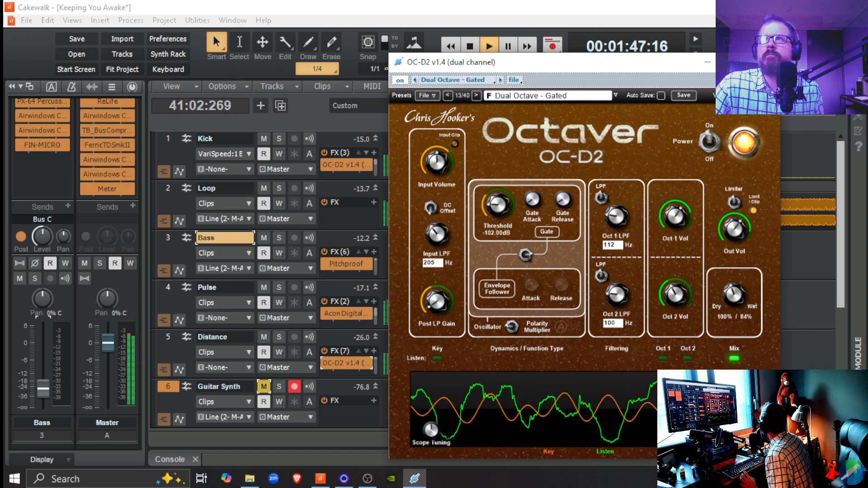
drag(734, 294, 734, 281)
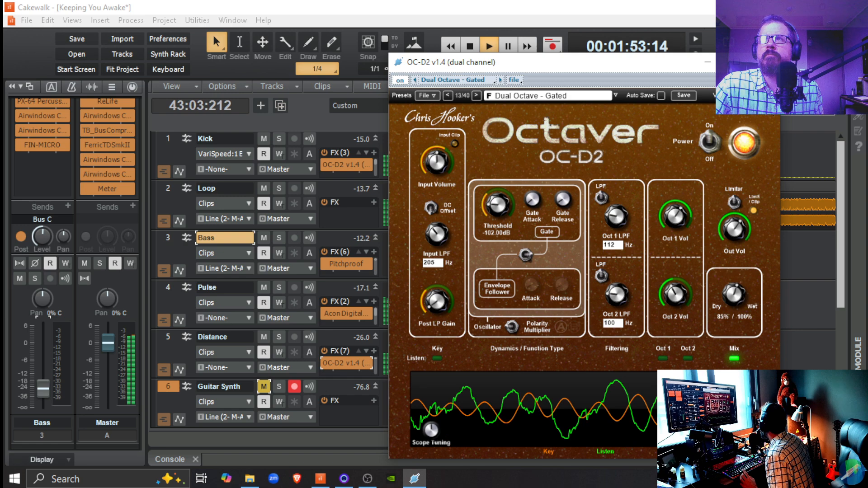
drag(734, 282, 734, 286)
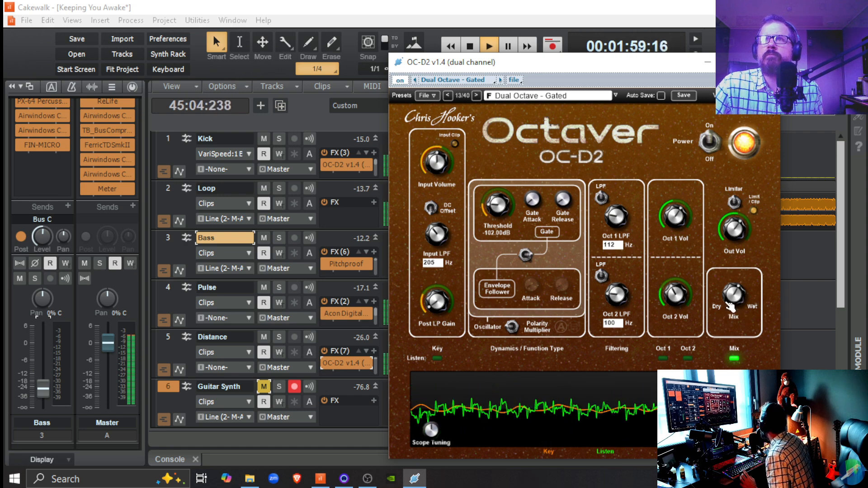
drag(730, 307, 729, 316)
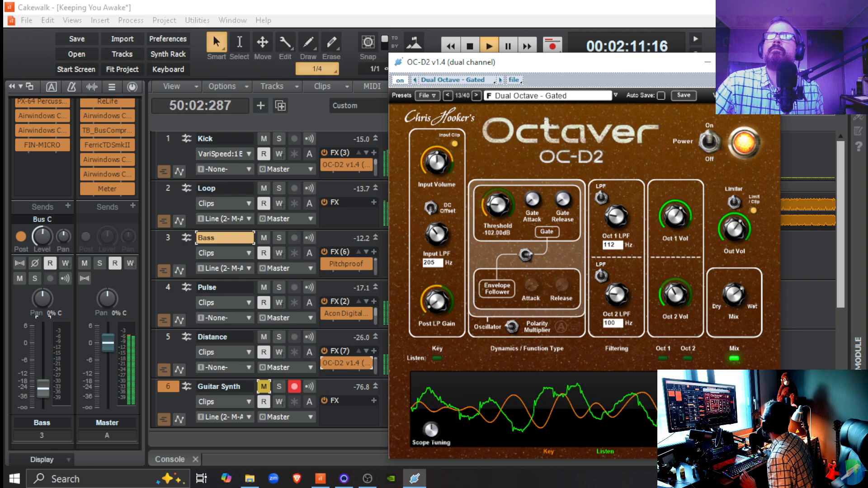
click(770, 62)
key(space)
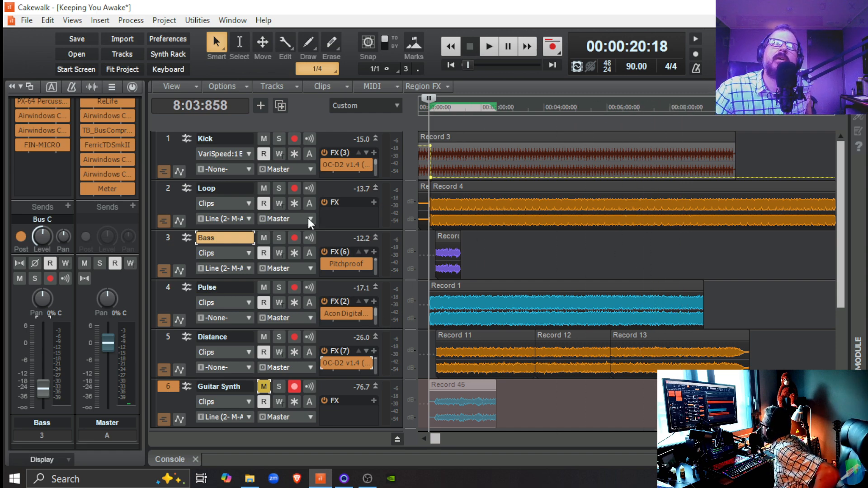
Mute the Bass track and unmute the Guitar Synth track.
click(264, 238)
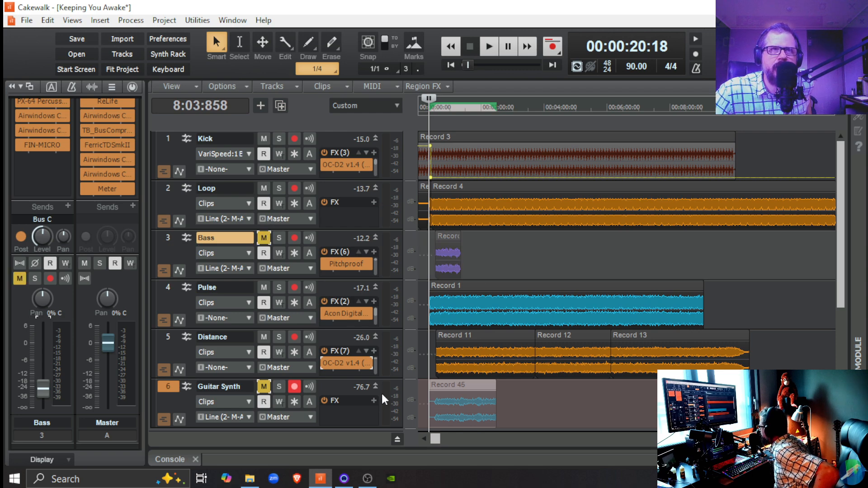
click(265, 389)
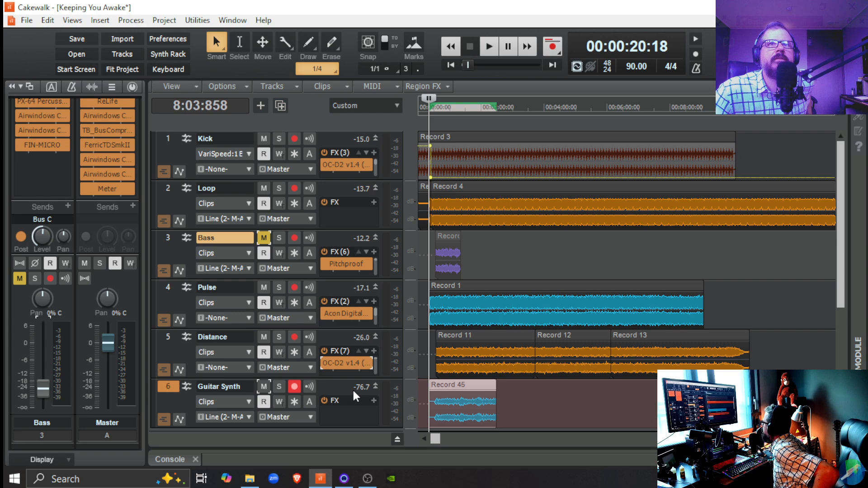
Lower the Guitar Synth track's volume fader to about -6 dB.
scroll(310, 386, down, 2)
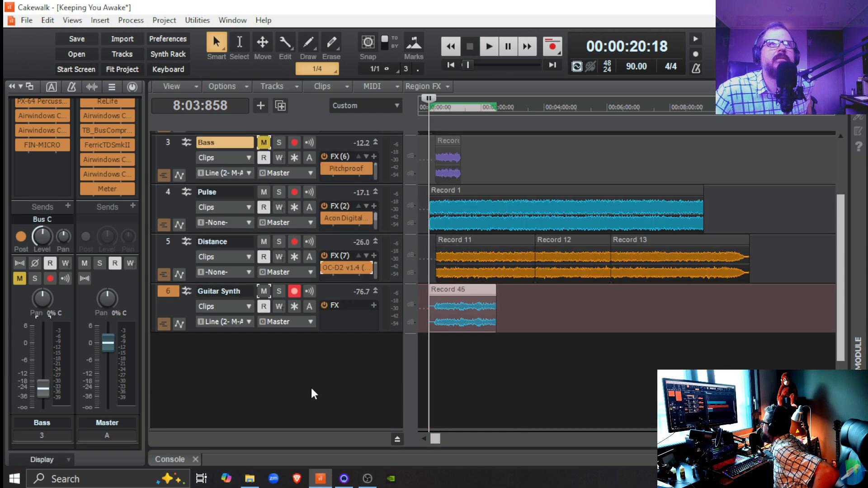
click(333, 292)
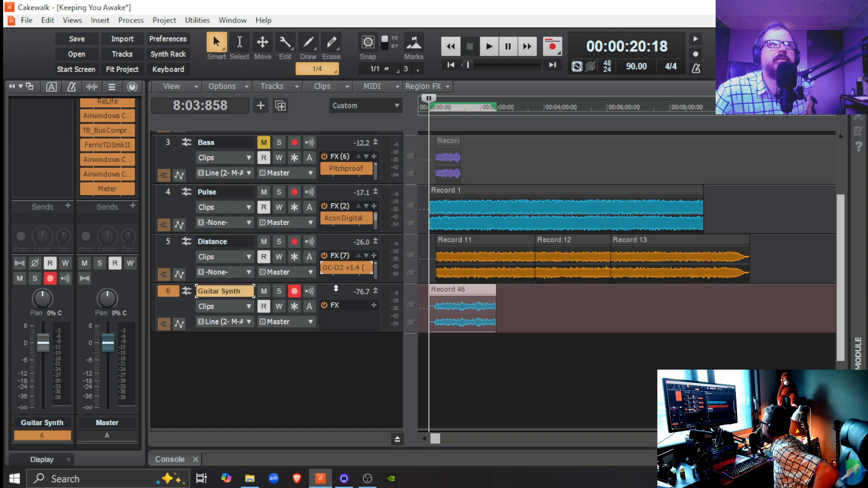
drag(43, 346, 43, 366)
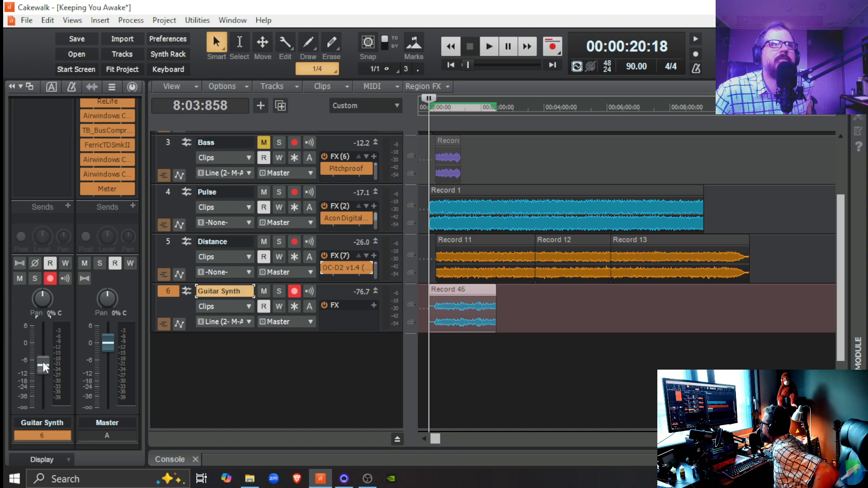
drag(43, 360, 43, 362)
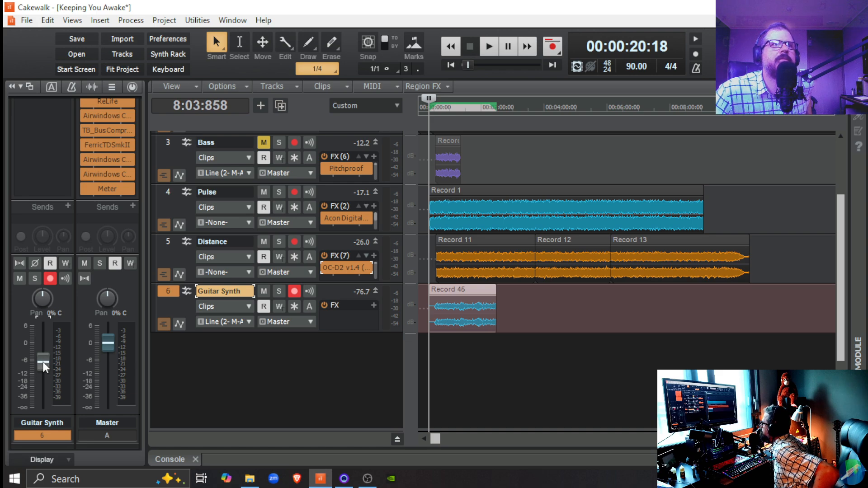
Lower the Guitar Synth track's volume fader to about -10.1 dB.
scroll(41, 387, down, 2)
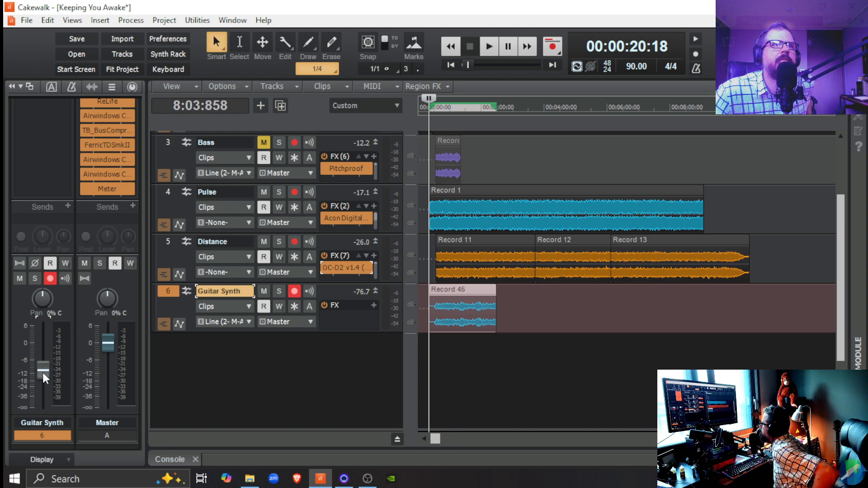
drag(43, 375, 44, 366)
scroll(63, 381, down, 2)
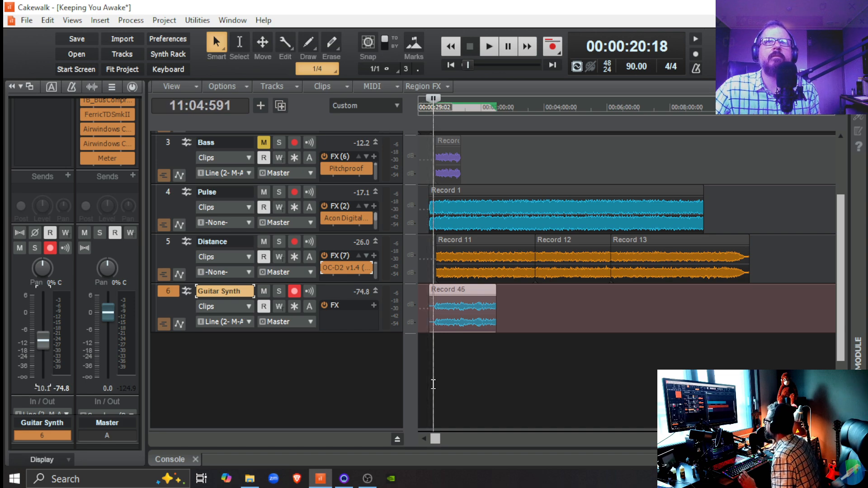
Play the project from 00:00:29:02, stop playback, and disarm recording on the Guitar Synth track.
key(space)
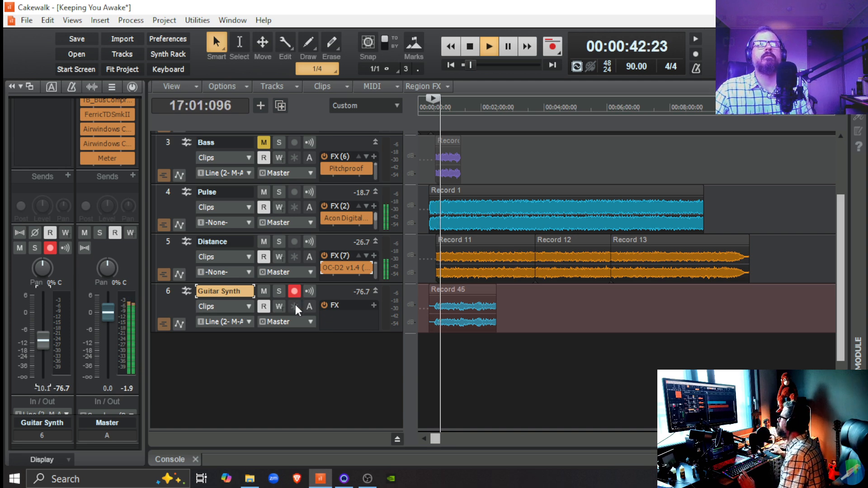
key(space)
click(299, 291)
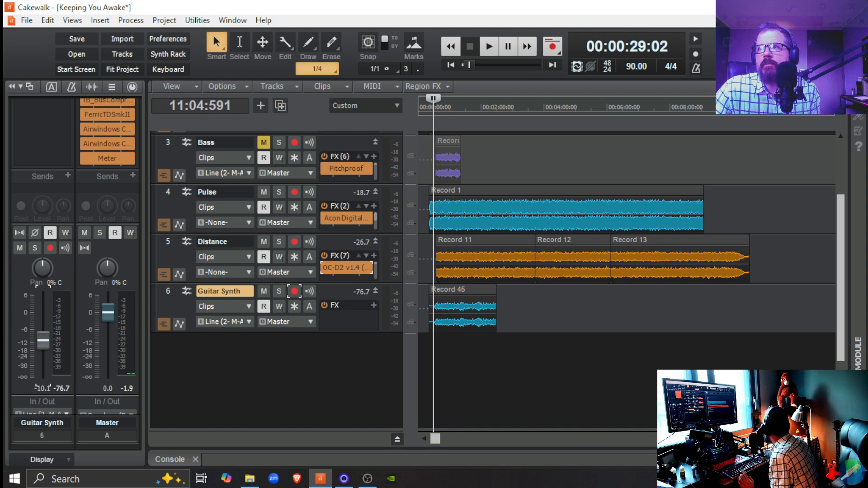
Show the console view and inspect the settings of the first Airwindows effect on Bus C.
key(alt+2)
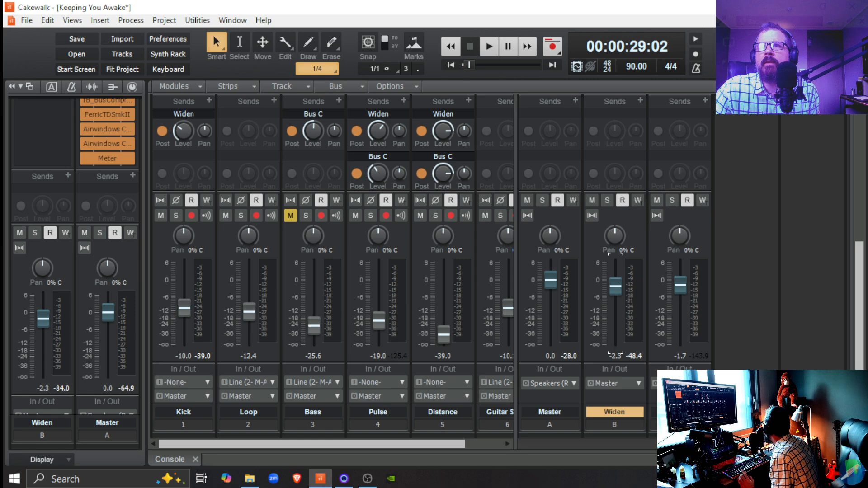
scroll(728, 281, up, 6)
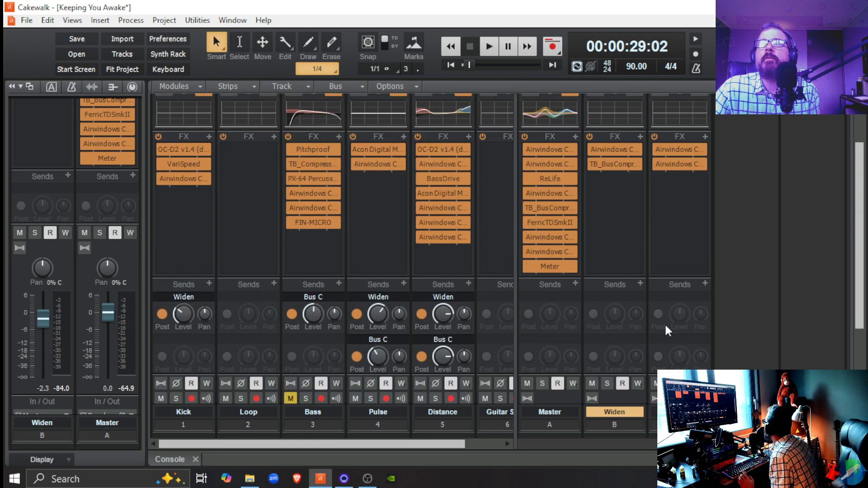
double_click(678, 147)
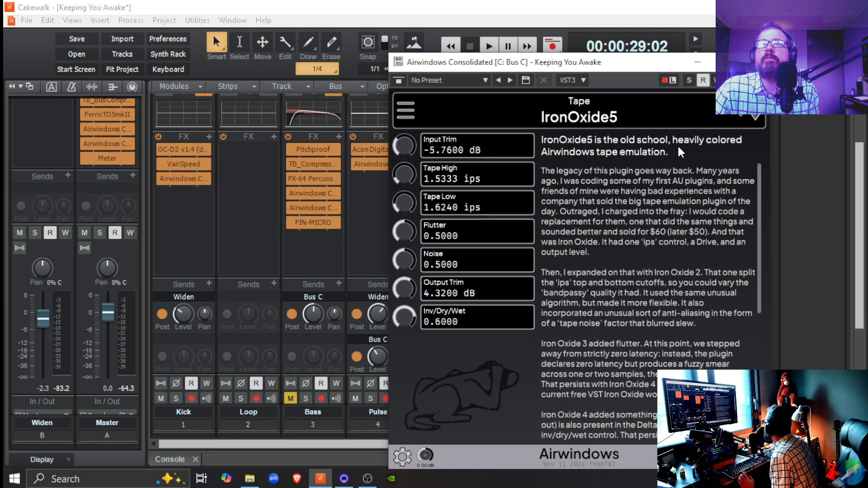
click(759, 62)
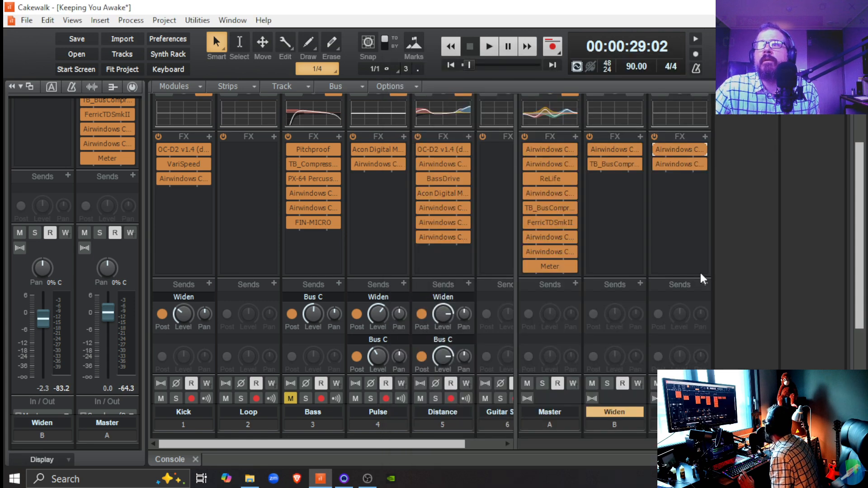
Rename Bus C as Iron Oxide and view the settings of the bus's second Airwindows effect.
double_click(679, 412)
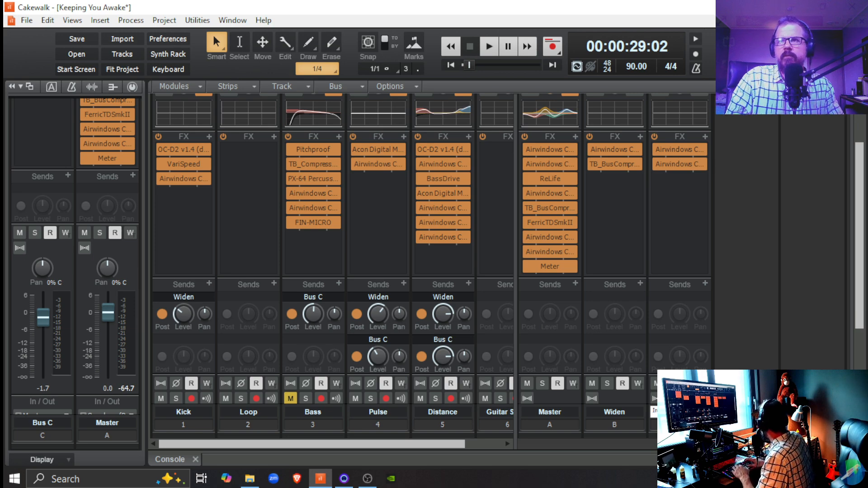
key(Return)
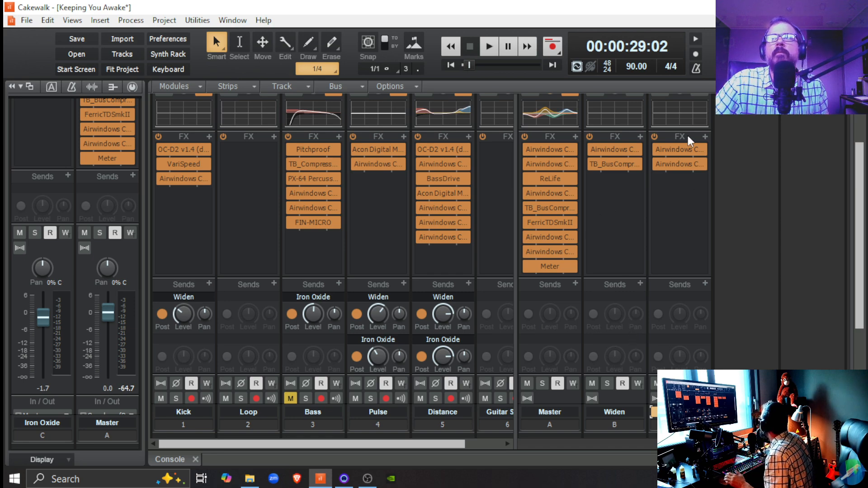
double_click(680, 165)
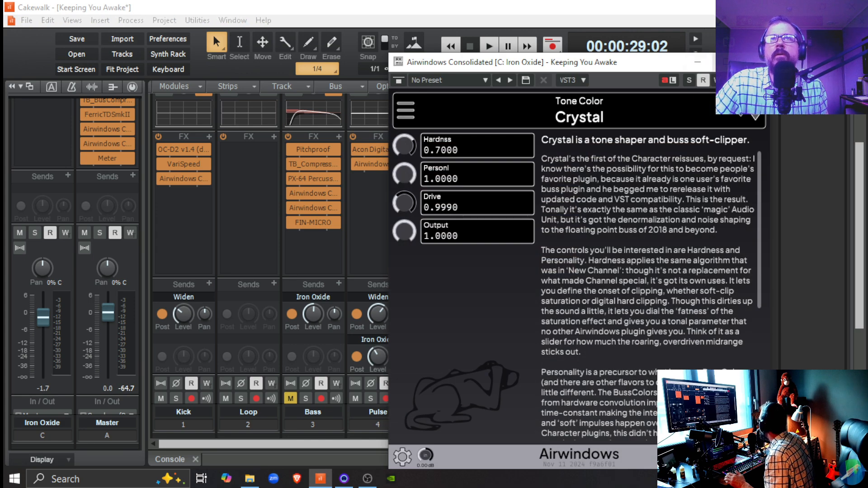
click(756, 62)
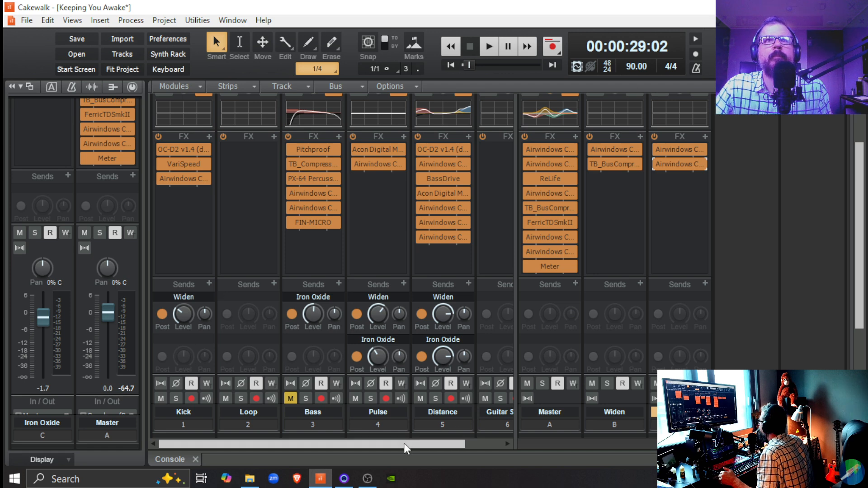
Add a send from the Guitar Synth track to the Widen bus and set its level to -5.0 during playback.
drag(403, 443, 444, 445)
click(454, 229)
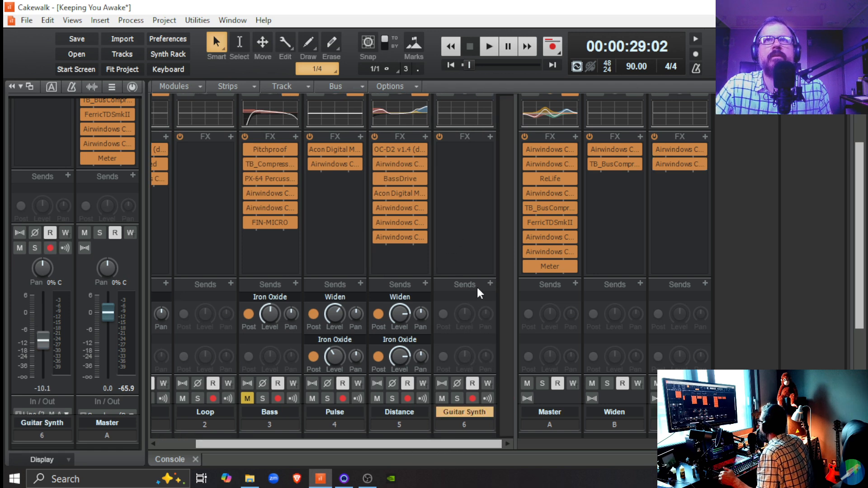
click(487, 282)
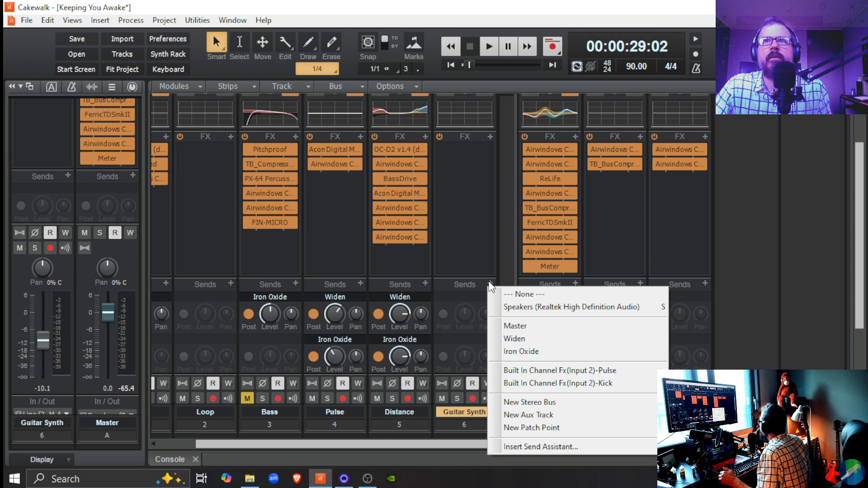
click(520, 343)
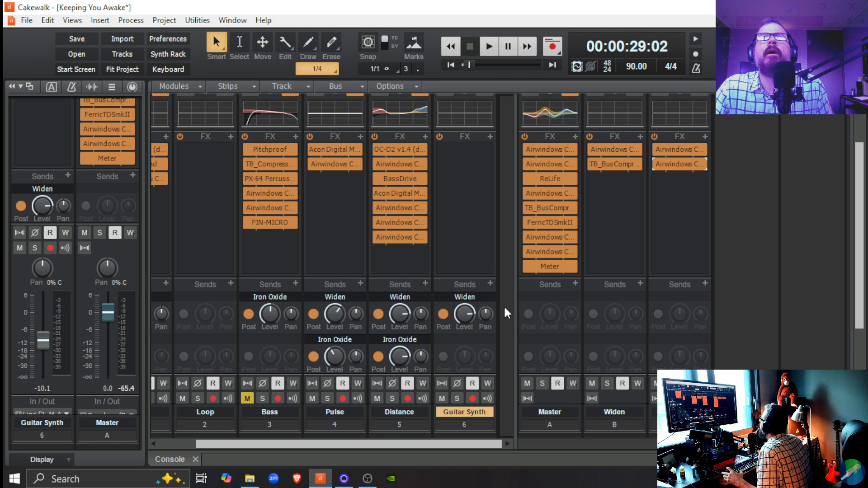
key(space)
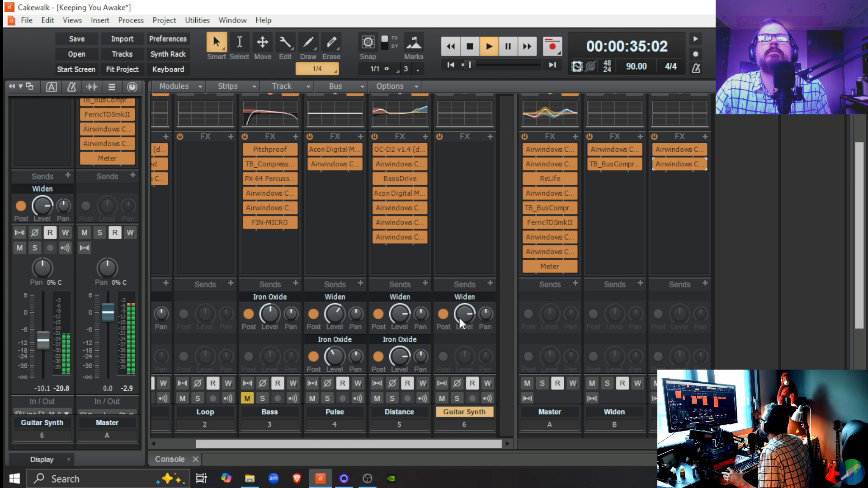
mouse_move(459, 318)
drag(459, 318, 459, 327)
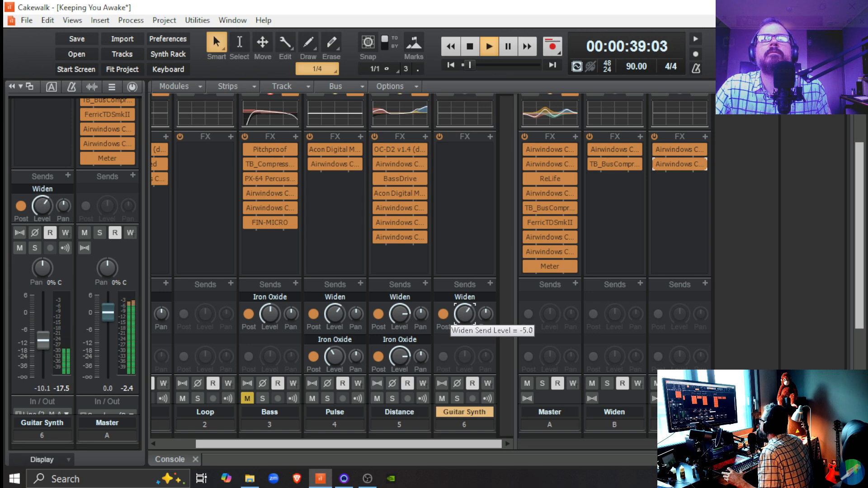
Add a send from the Guitar Synth track to the Iron Oxide bus and reduce its send level.
click(491, 283)
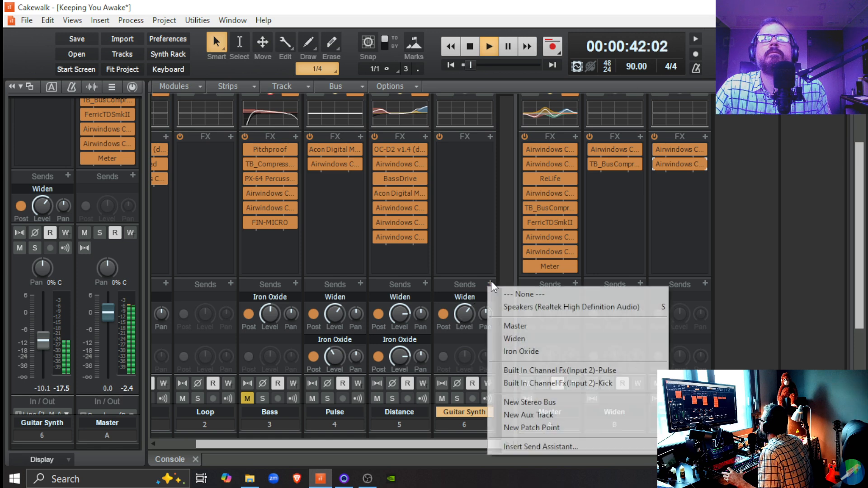
click(520, 352)
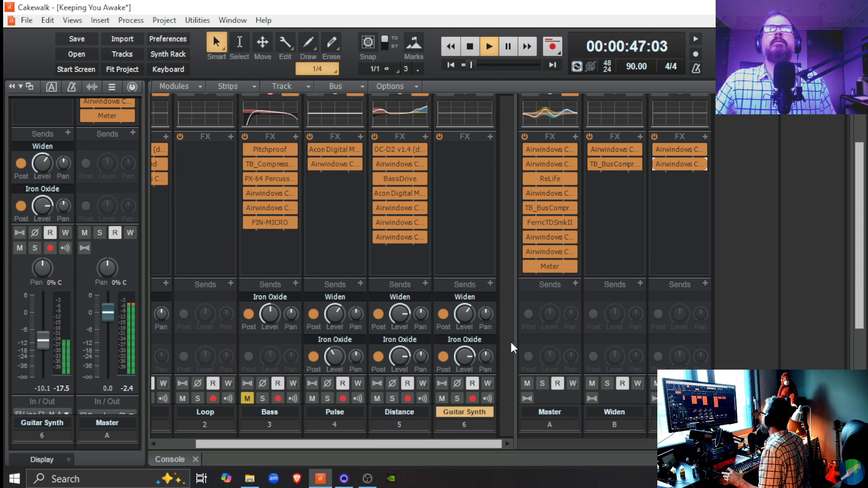
mouse_move(465, 355)
mouse_down()
mouse_move(465, 379)
mouse_move(467, 363)
mouse_up()
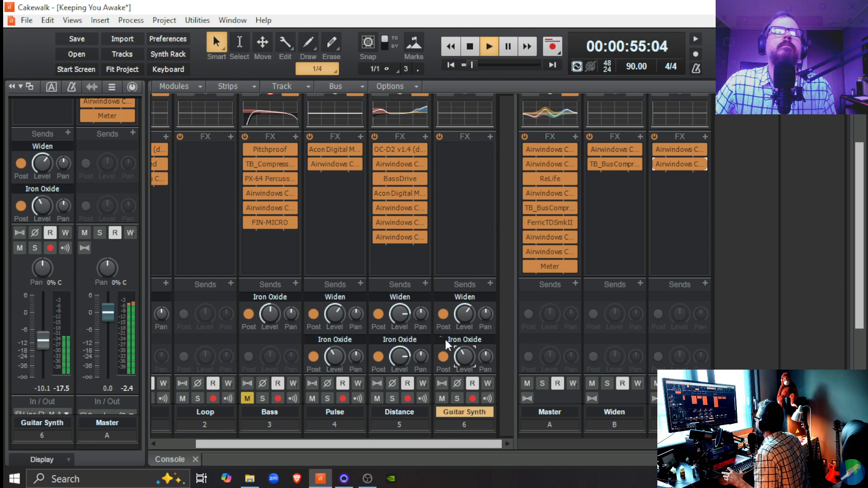
Lower the Guitar Synth track's volume fader to about -15.3 dB while the song plays.
drag(43, 339, 43, 355)
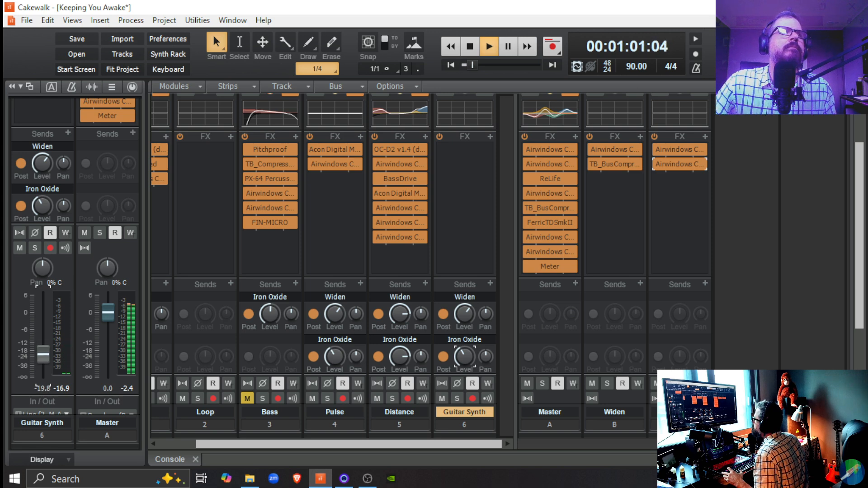
drag(43, 355, 43, 348)
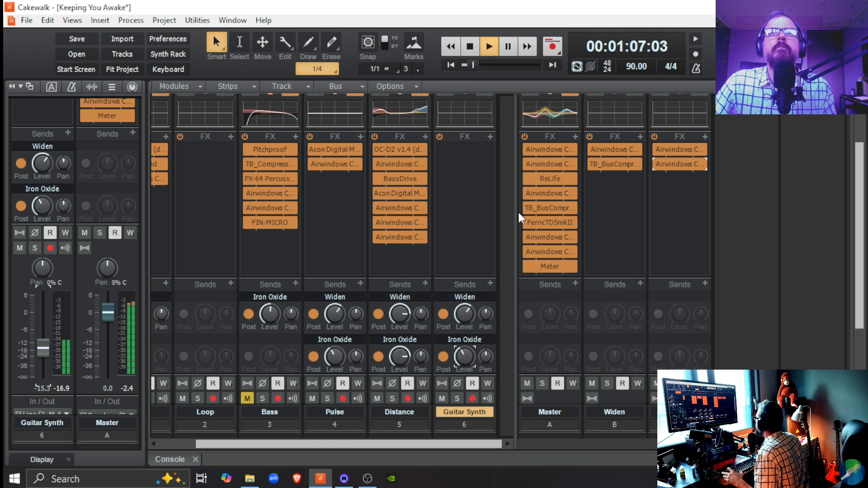
Show the Guitar Synth track's ProChannel, switch it on, and stop playback.
scroll(65, 122, up, 1)
scroll(63, 120, up, 5)
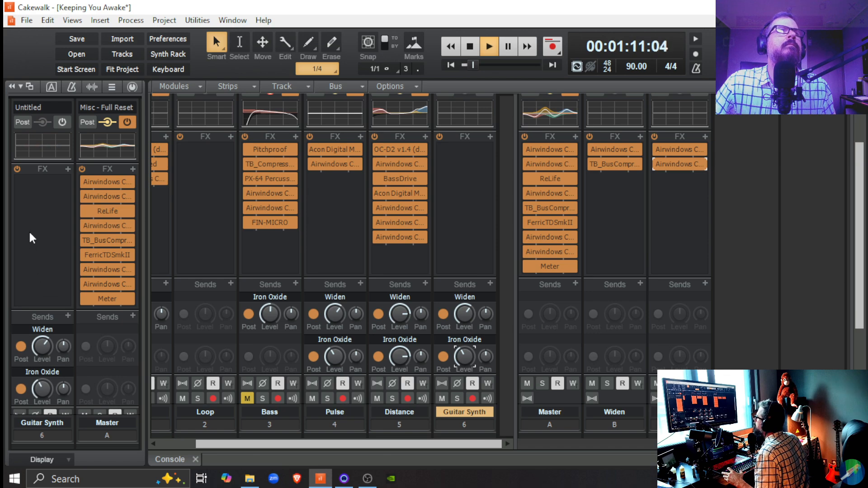
click(131, 87)
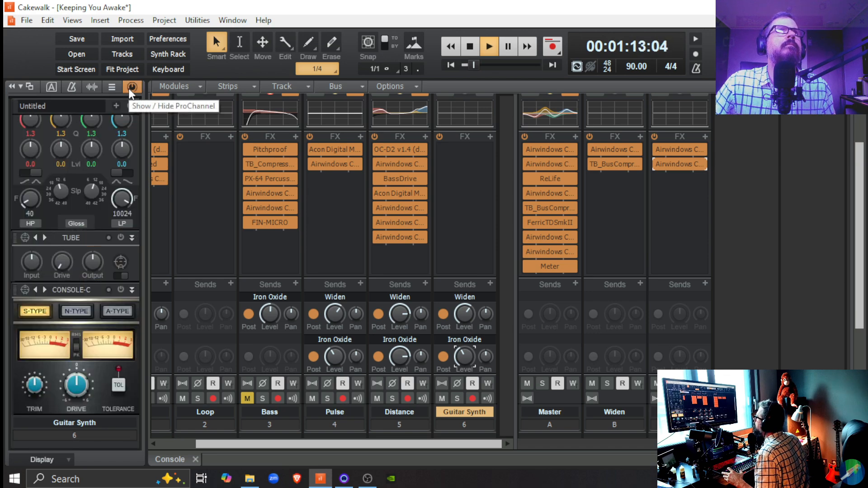
click(131, 104)
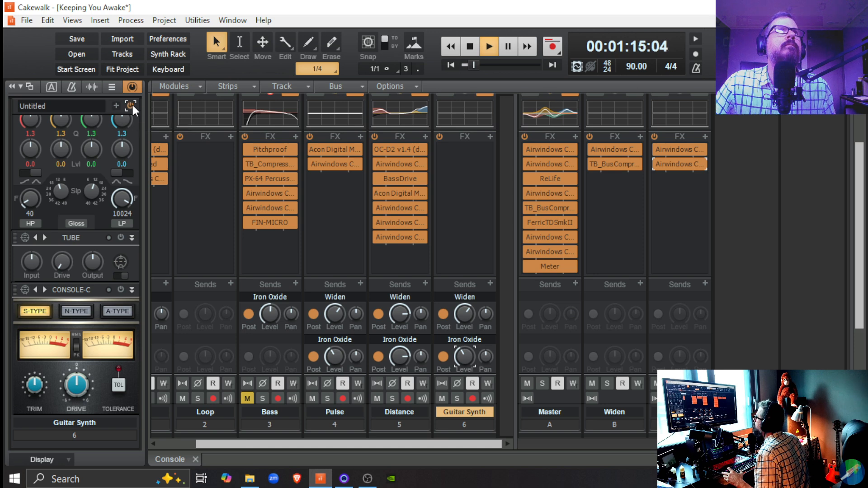
key(space)
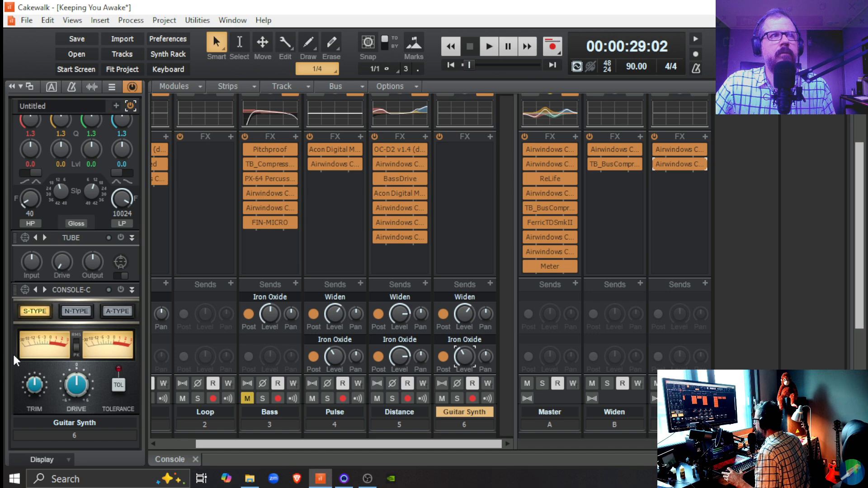
Apply the preset "Type N: Neve 88RS - Warm with Rich Low End" to the Guitar Synth's Console-C module.
scroll(18, 325, up, 1)
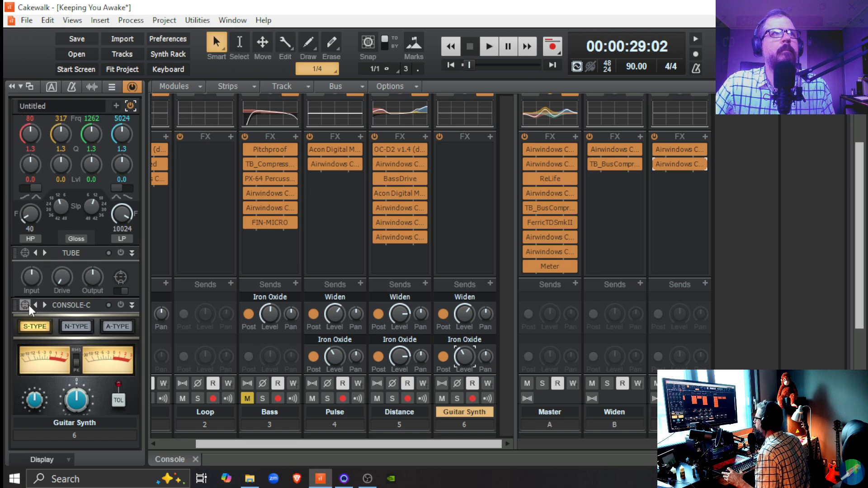
click(27, 305)
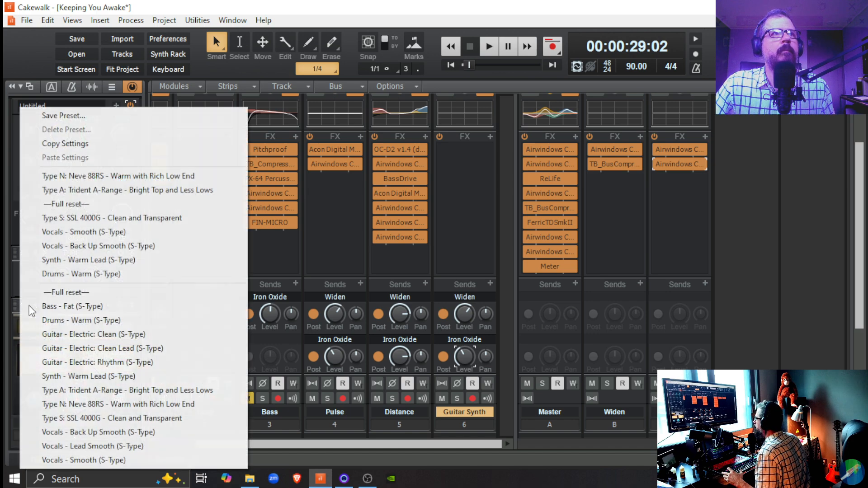
click(132, 406)
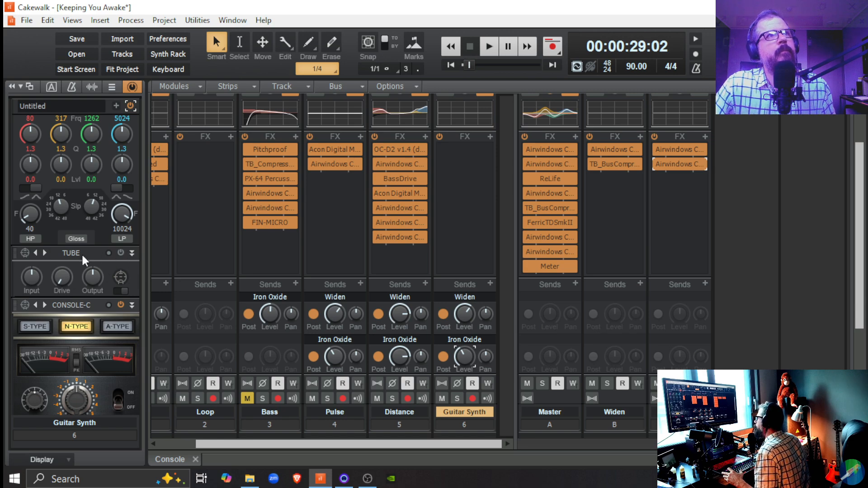
Browse the presets of the Guitar Synth's Tube module and switch the module on.
scroll(82, 255, up, 5)
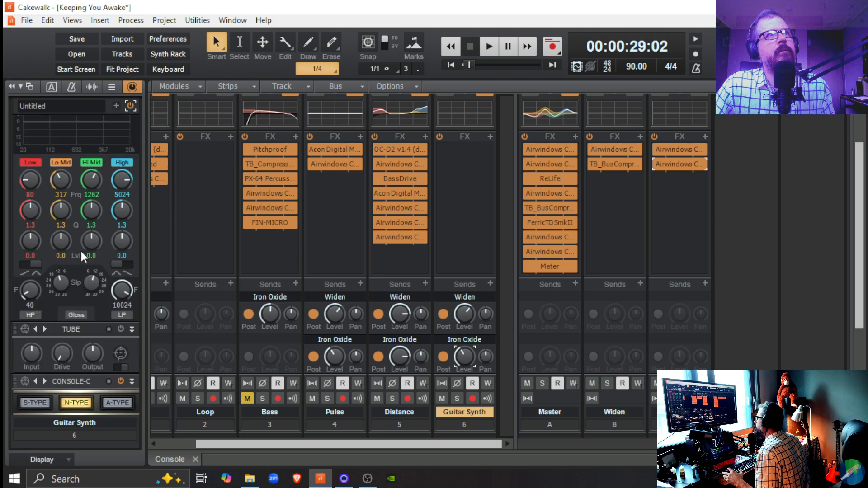
scroll(81, 249, down, 2)
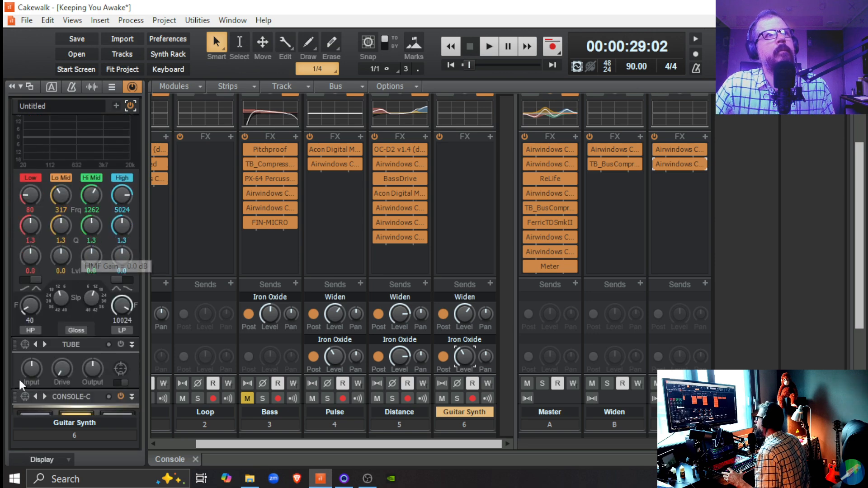
click(21, 344)
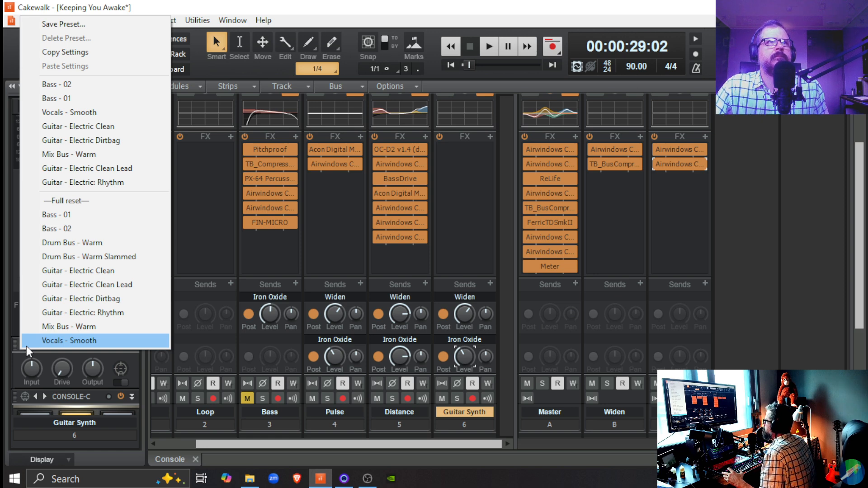
click(14, 376)
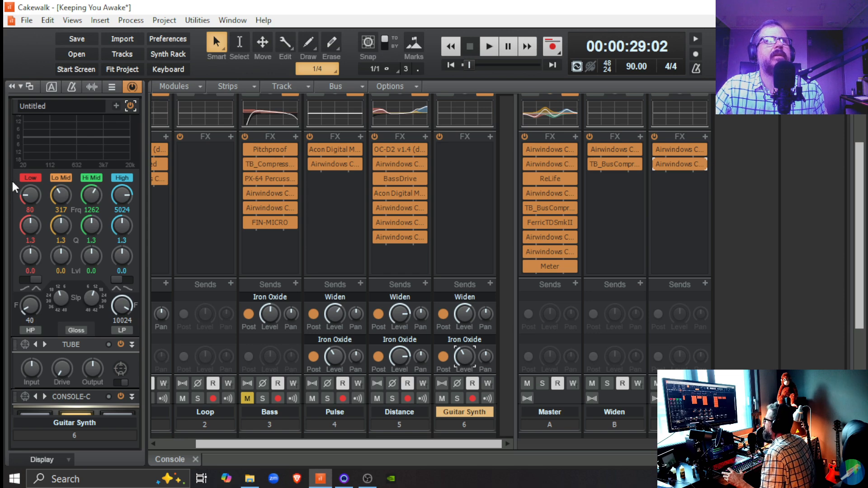
Open the preset list of the Guitar Synth's ProChannel EQ module.
scroll(13, 179, up, 3)
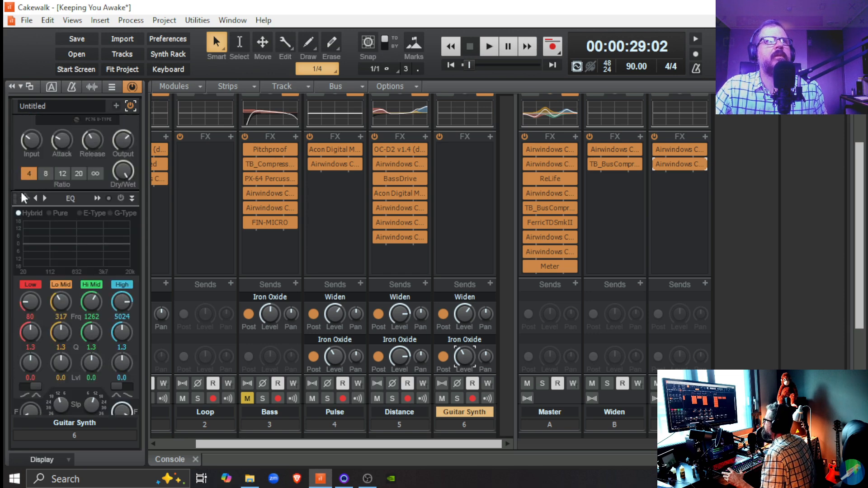
right_click(23, 198)
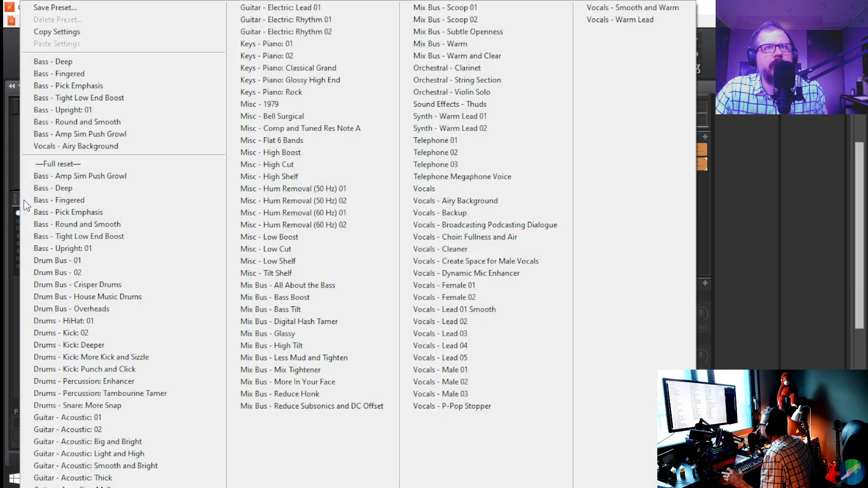
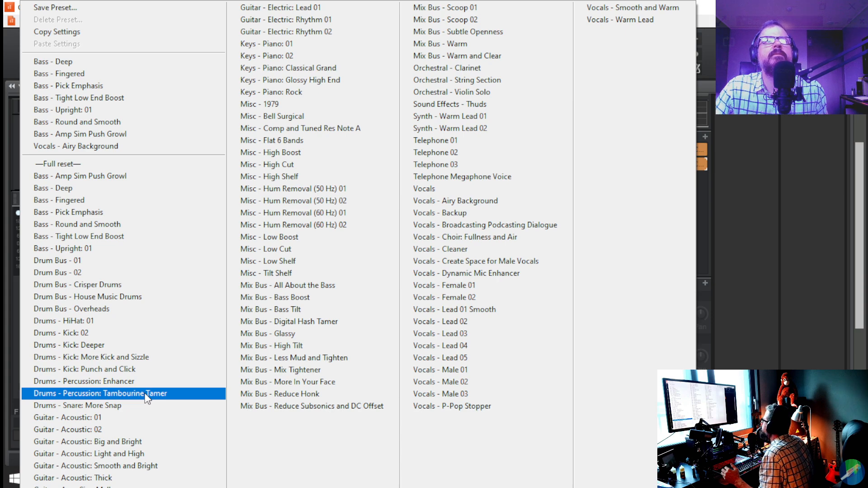
Compare the EQ presets "Synth - Warm Lead 01" and "Synth - Warm Lead 02" on the Guitar Synth and settle on 01.
click(480, 118)
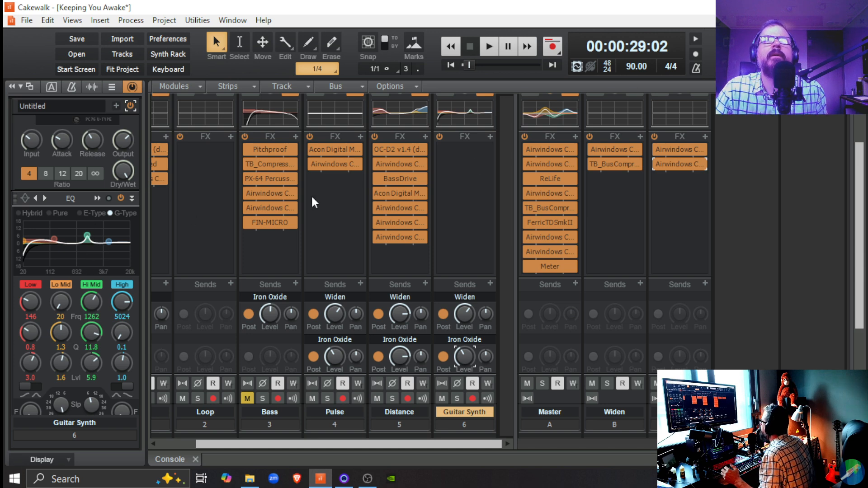
click(23, 198)
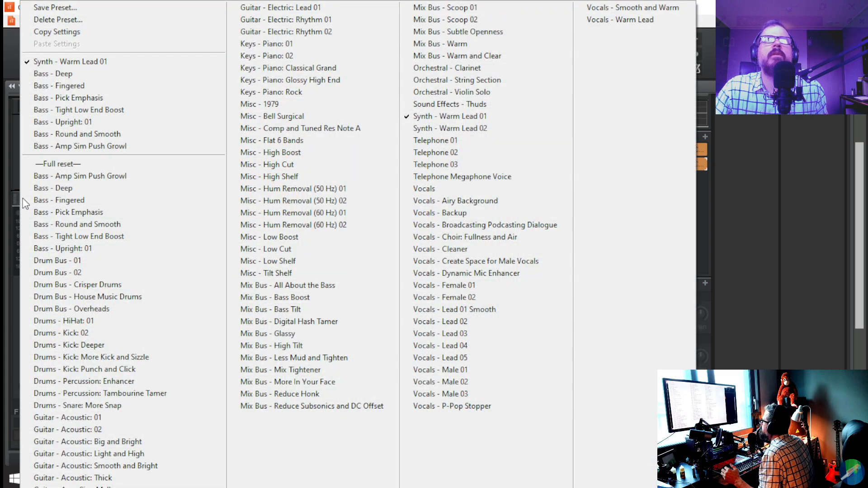
click(436, 129)
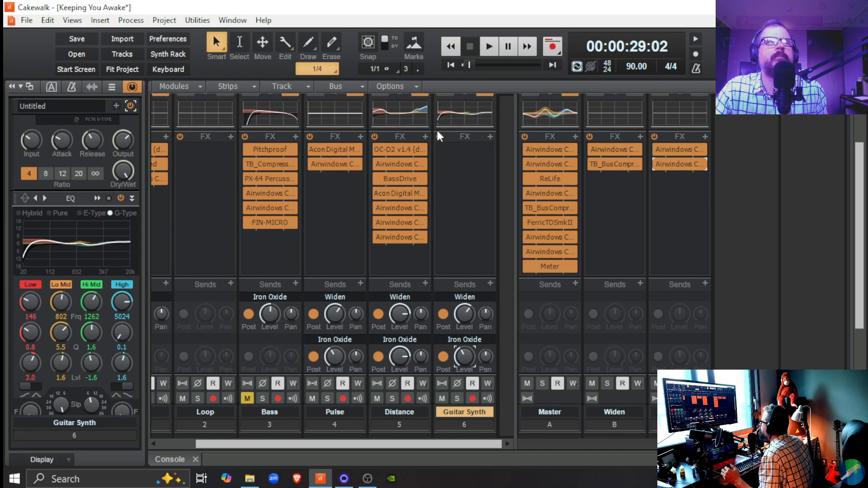
mouse_move(39, 243)
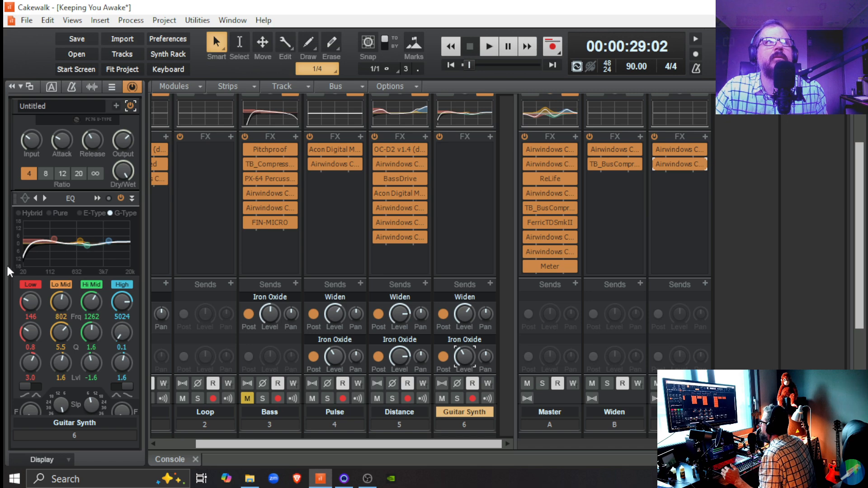
click(26, 198)
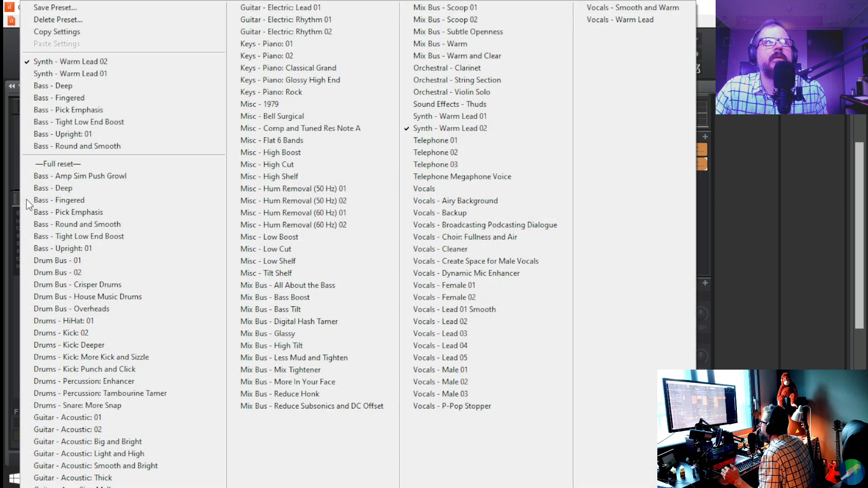
click(454, 118)
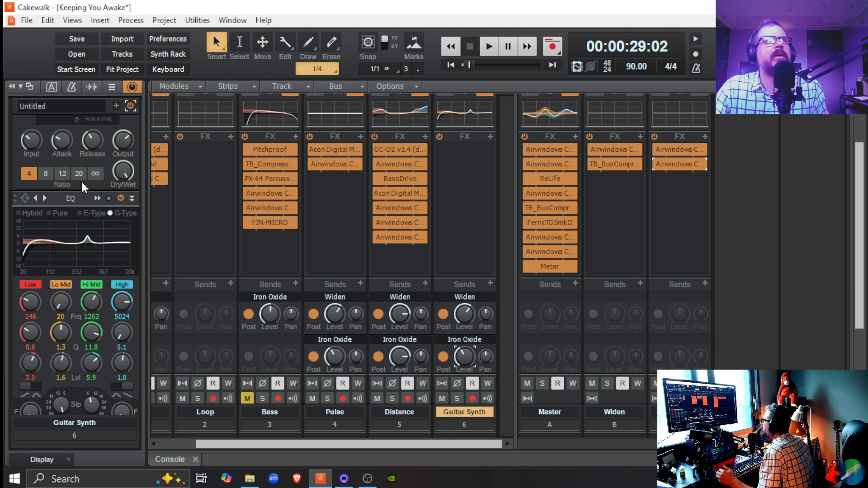
Apply the preset "Synth - Warm Lead" to the Guitar Synth's ProChannel compressor.
scroll(81, 178, up, 2)
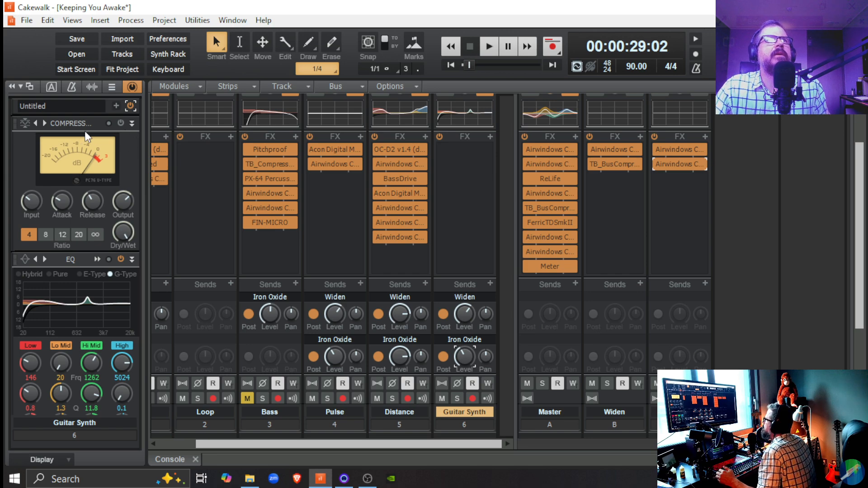
click(29, 120)
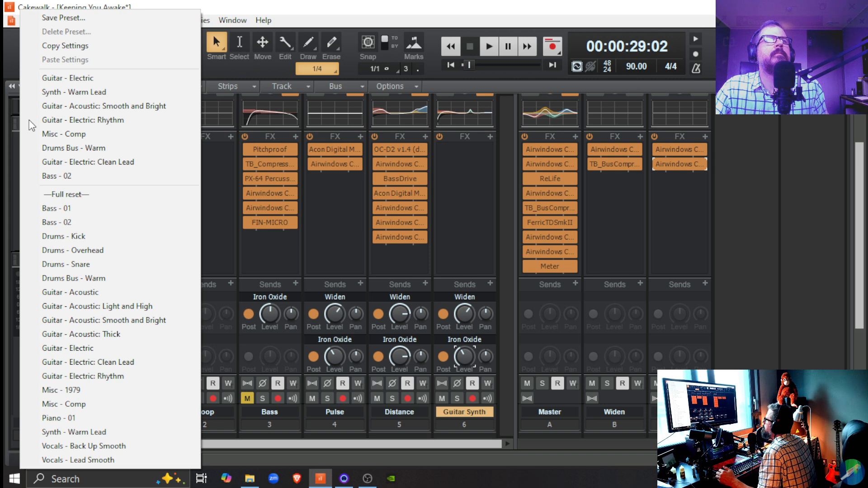
click(34, 427)
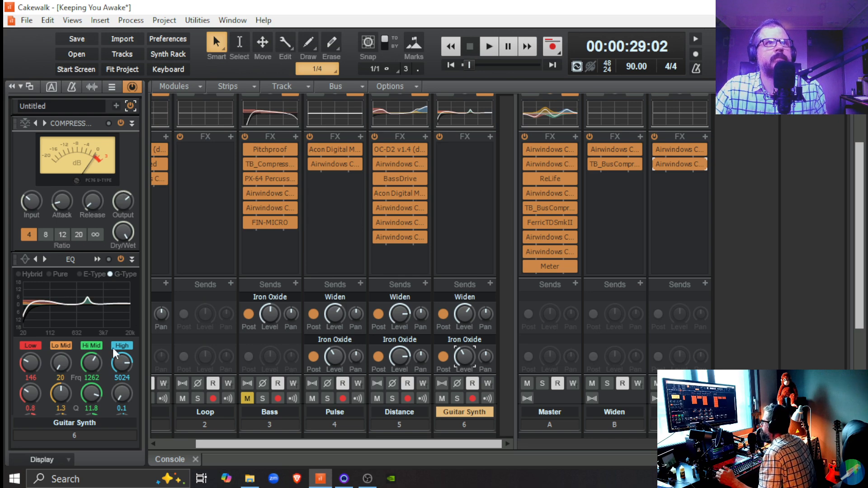
scroll(112, 348, down, 5)
scroll(113, 344, up, 5)
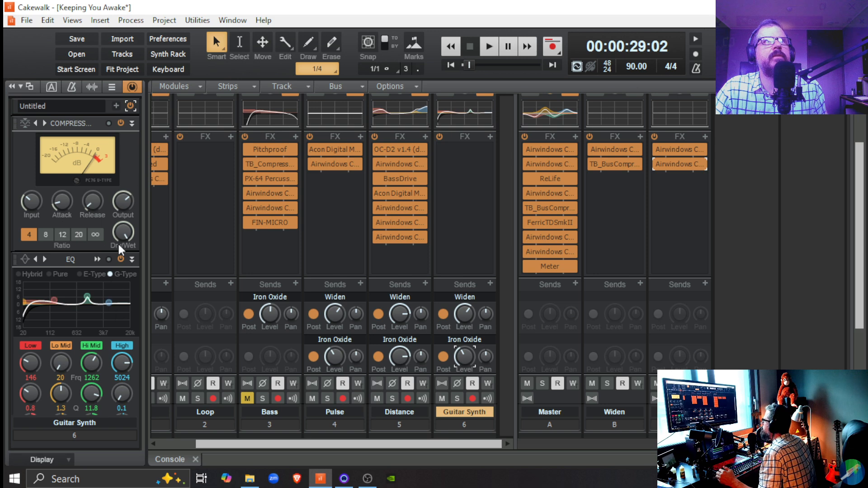
Add the Style Dial FX module DEPTH to the Guitar Synth's ProChannel.
click(115, 106)
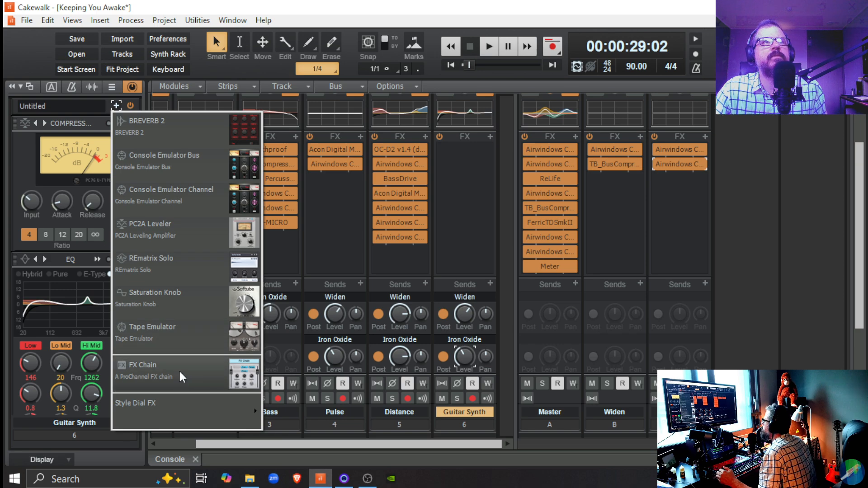
mouse_move(258, 410)
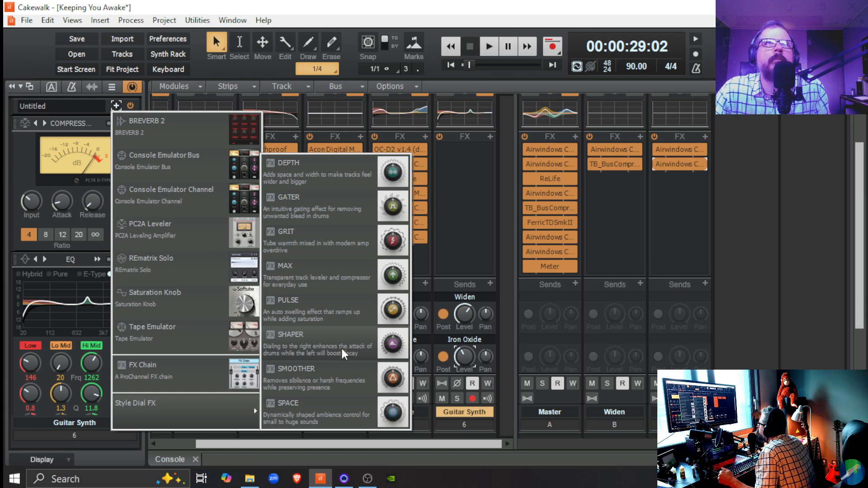
click(333, 180)
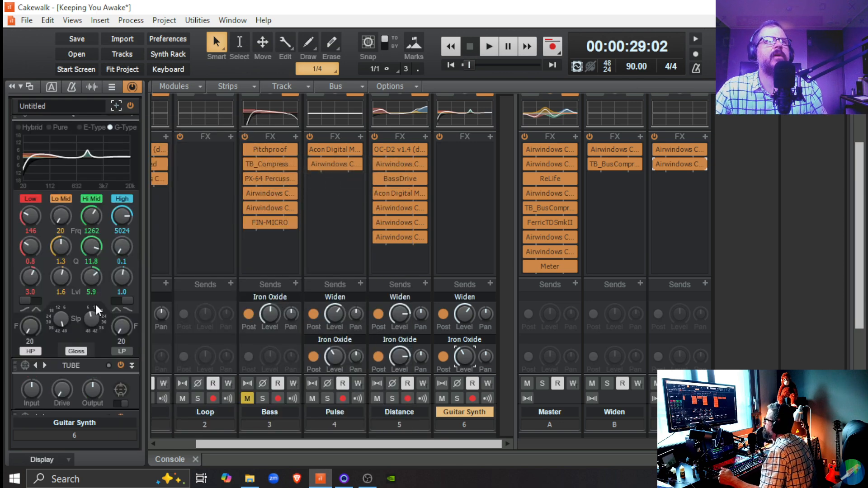
scroll(39, 328, down, 10)
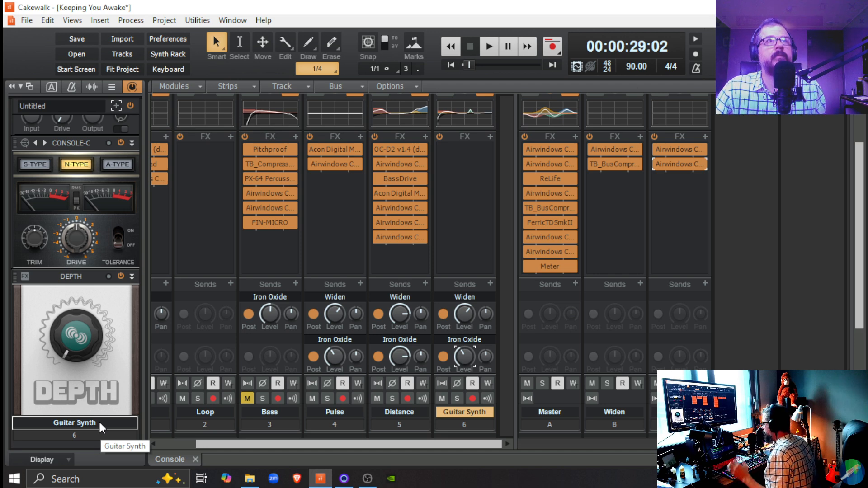
Audition the Guitar Synth's DEPTH effect at 100% during playback, return it to 0% and stop playback.
key(space)
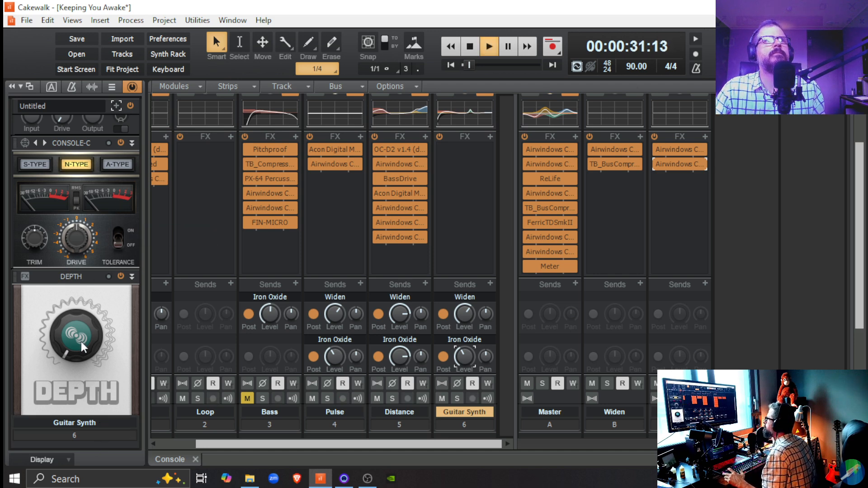
mouse_move(76, 356)
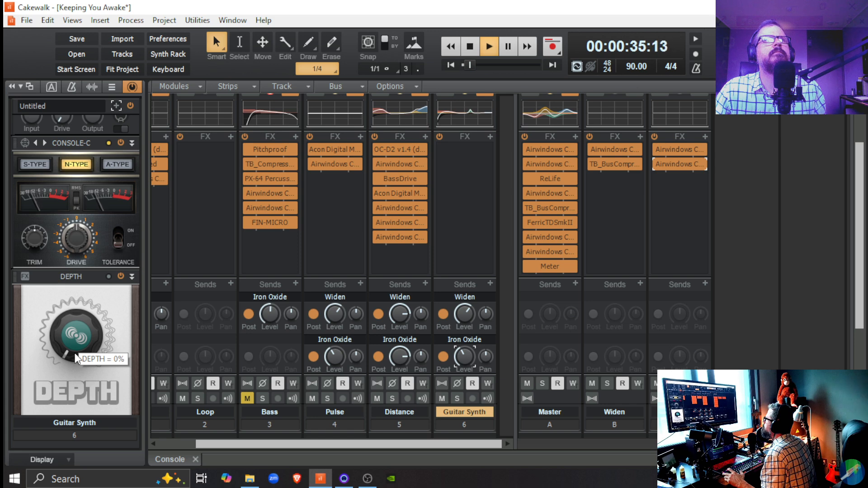
drag(76, 355, 76, 309)
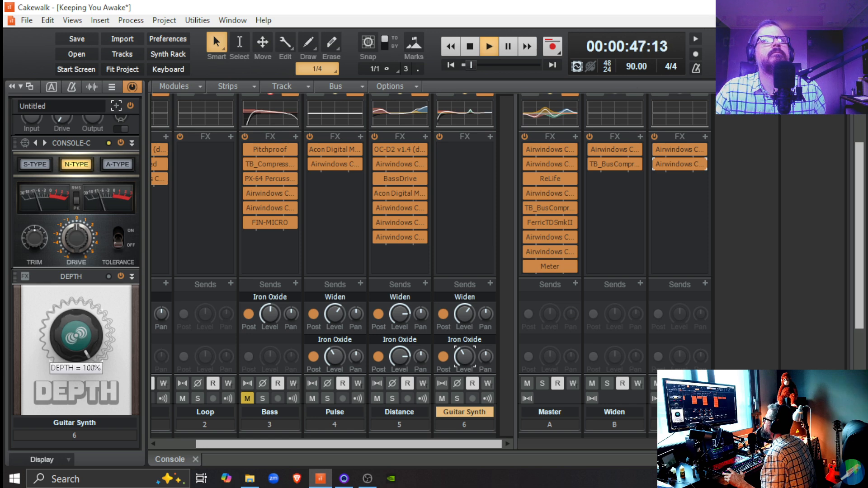
drag(98, 316, 98, 349)
key(space)
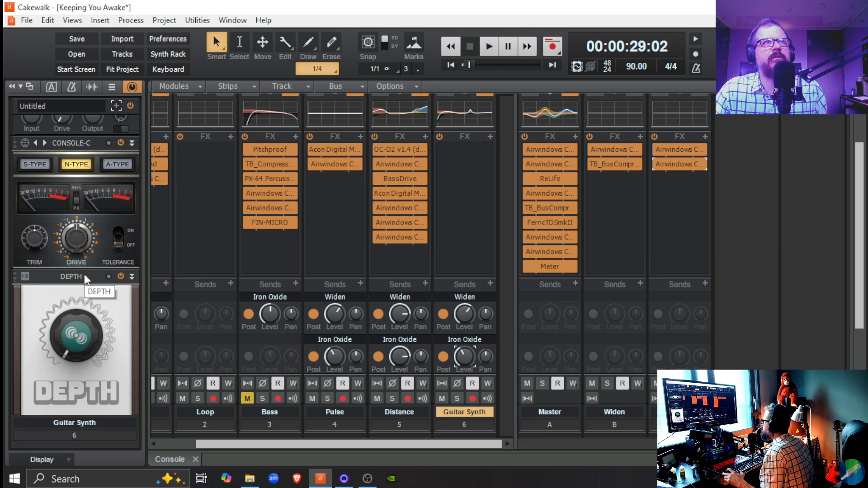
Move the DEPTH module above Console-C in the Guitar Synth's ProChannel, directly after the Tube module.
drag(85, 274, 86, 168)
scroll(87, 178, up, 4)
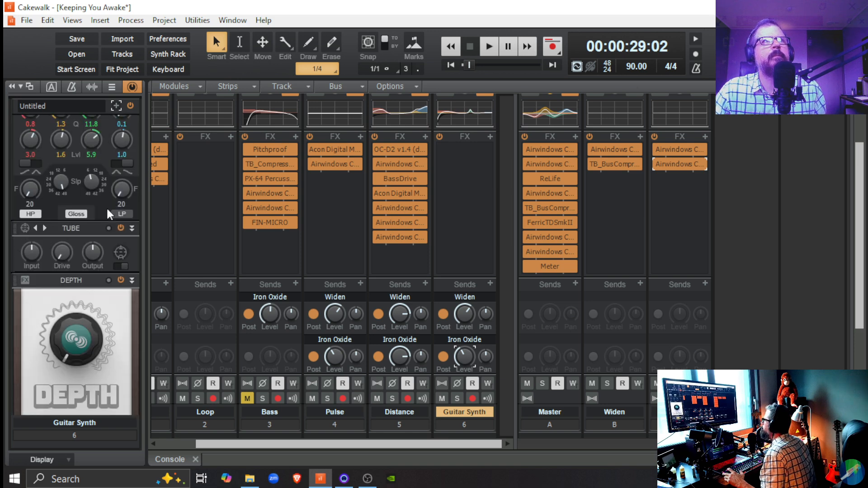
scroll(80, 245, up, 2)
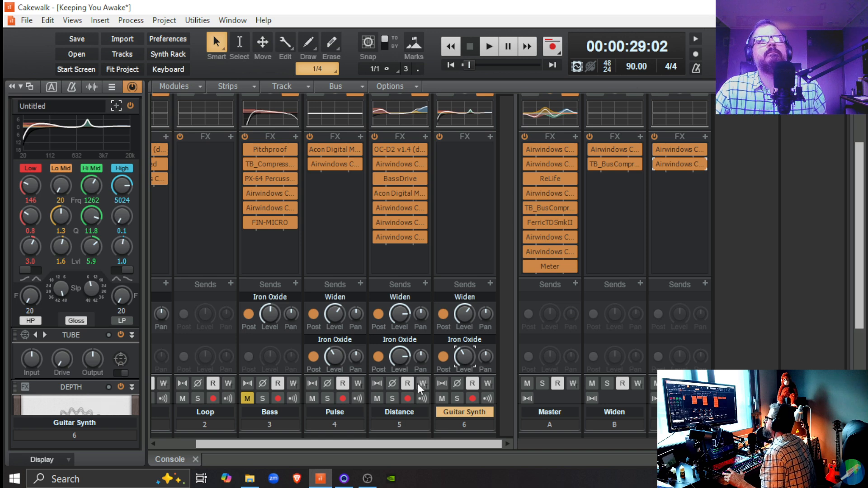
Solo the Guitar Synth track and, during playback, raise its DEPTH knob to about the two o'clock position.
click(456, 398)
key(space)
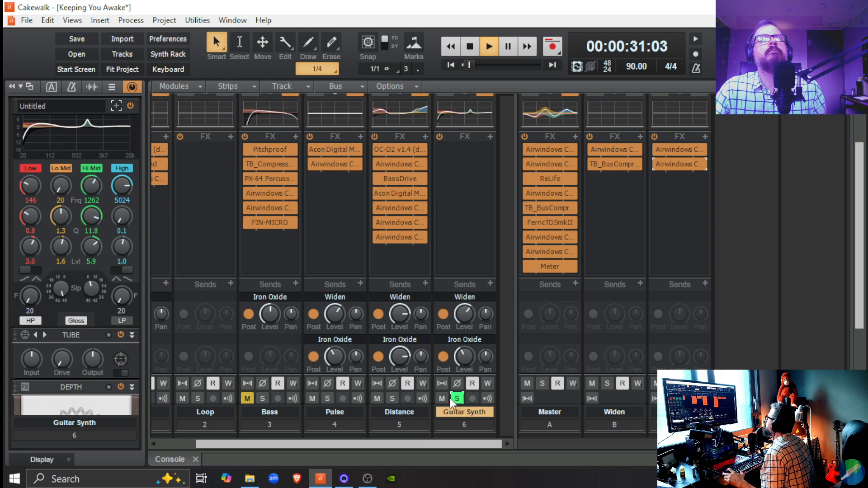
scroll(112, 334, down, 3)
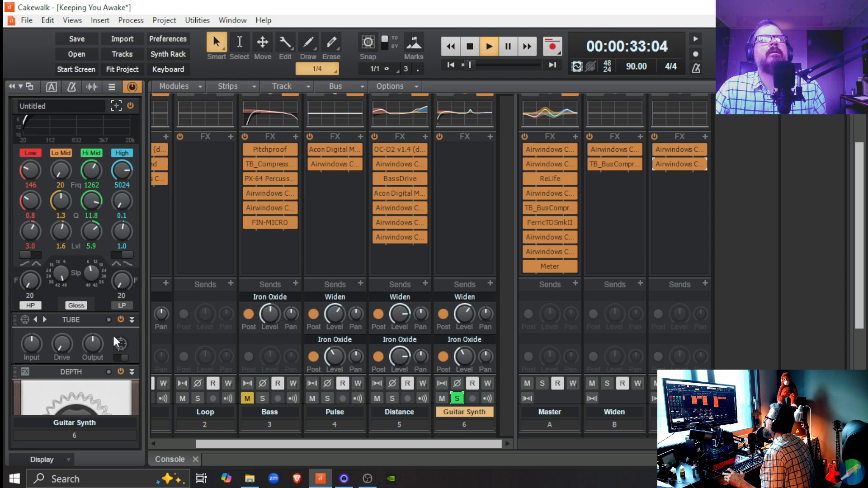
scroll(113, 336, down, 2)
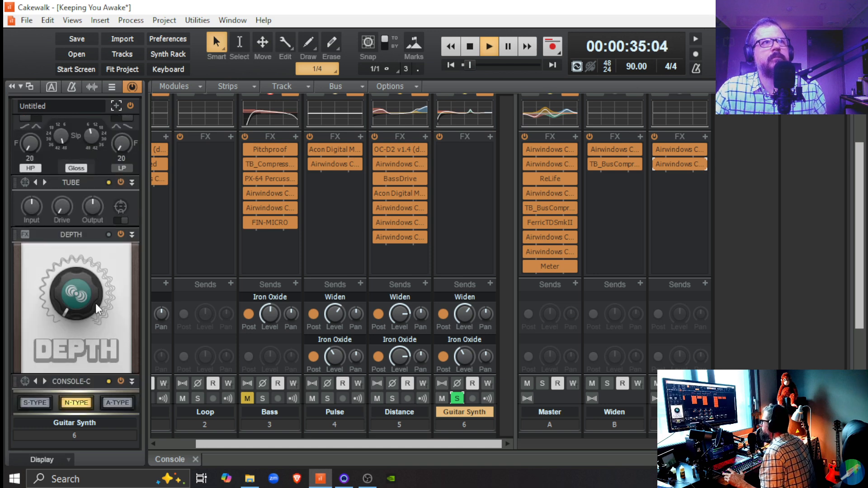
drag(96, 303, 95, 258)
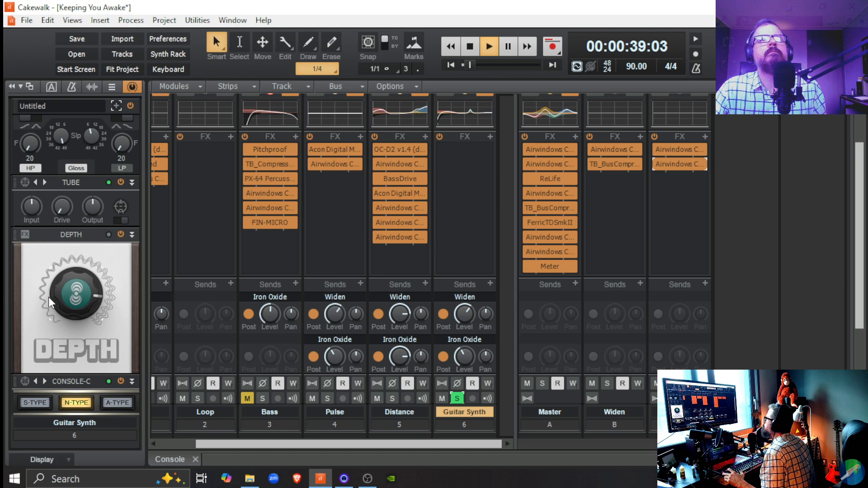
scroll(50, 249, up, 1)
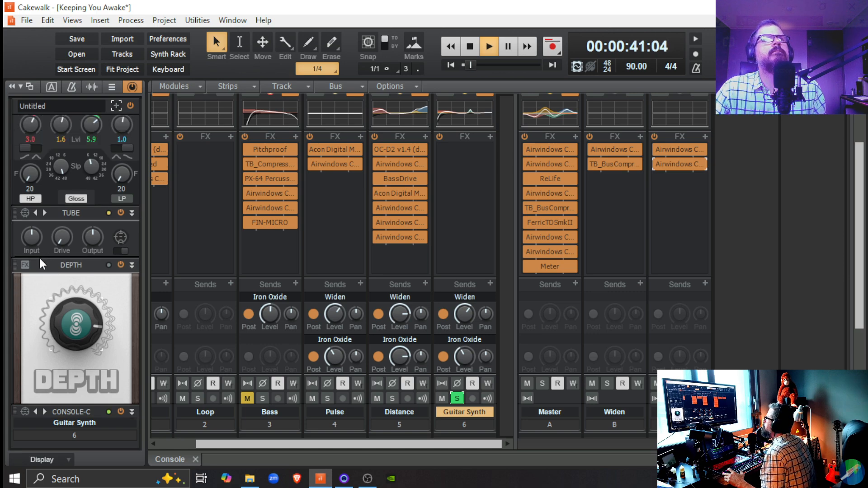
mouse_move(78, 313)
mouse_down()
mouse_move(77, 306)
mouse_move(78, 350)
mouse_move(78, 314)
mouse_up()
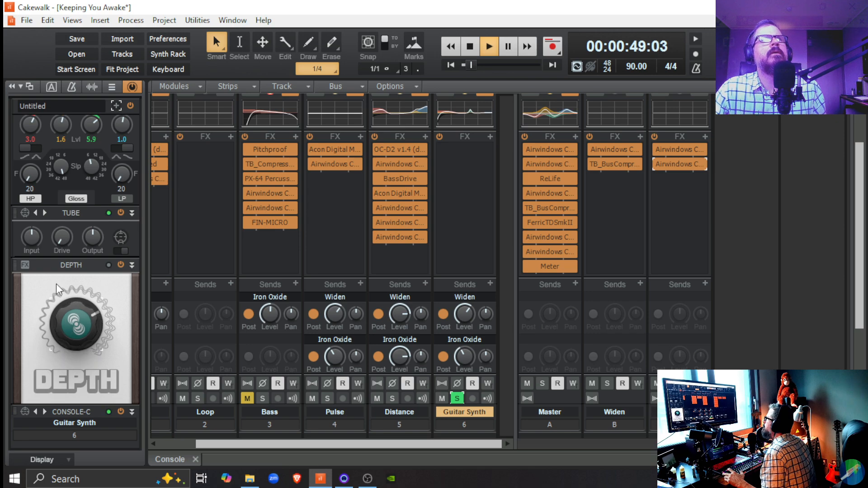
Try the EQ preset "Bass - Round and Smooth" on the Guitar Synth, and replace it with "Bass - Tight Low End Boost".
scroll(56, 282, up, 8)
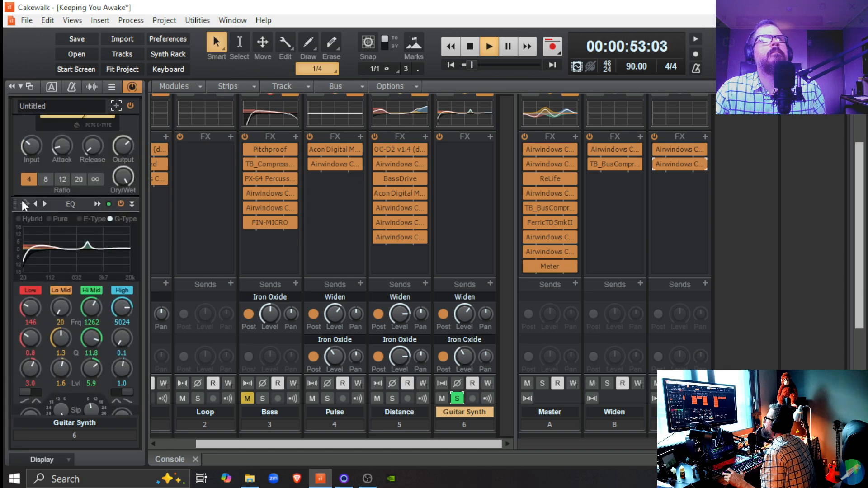
right_click(21, 200)
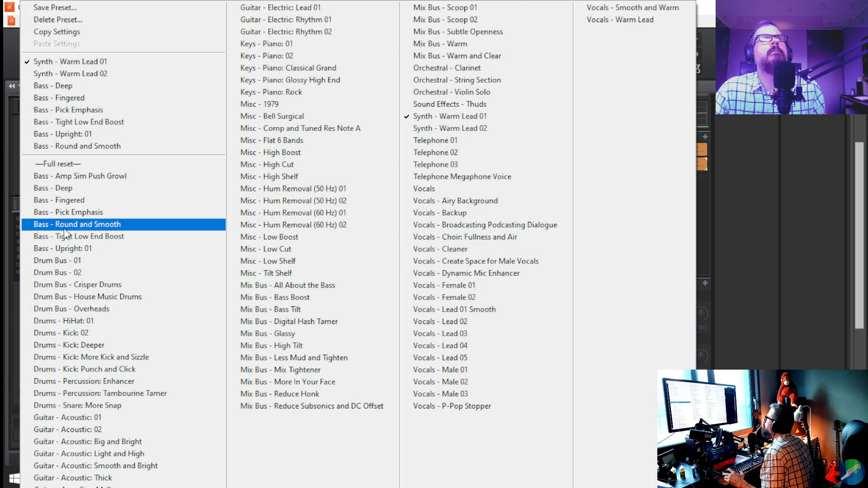
click(77, 223)
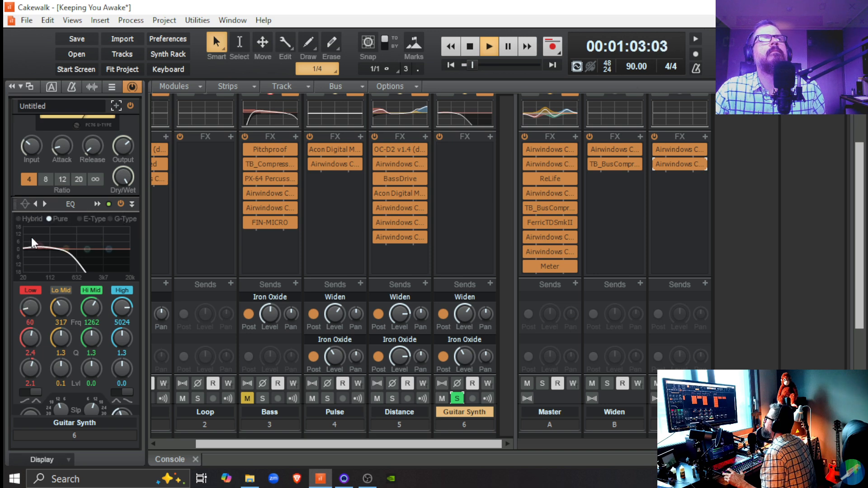
click(23, 207)
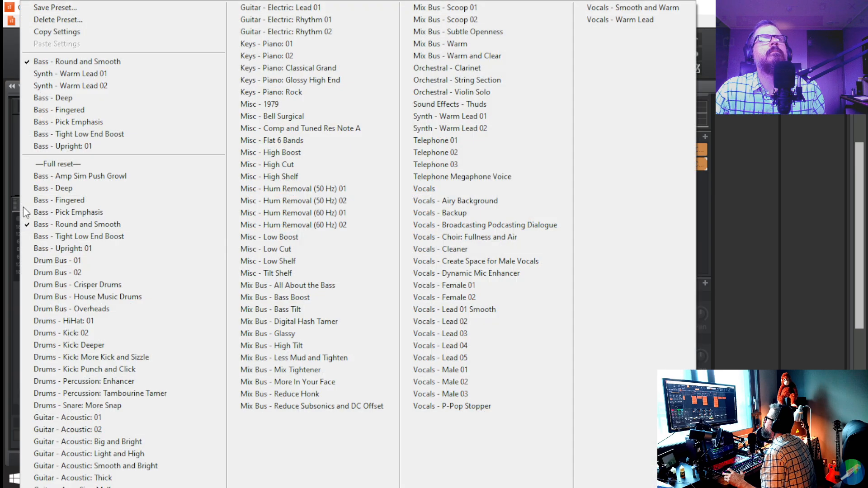
click(67, 236)
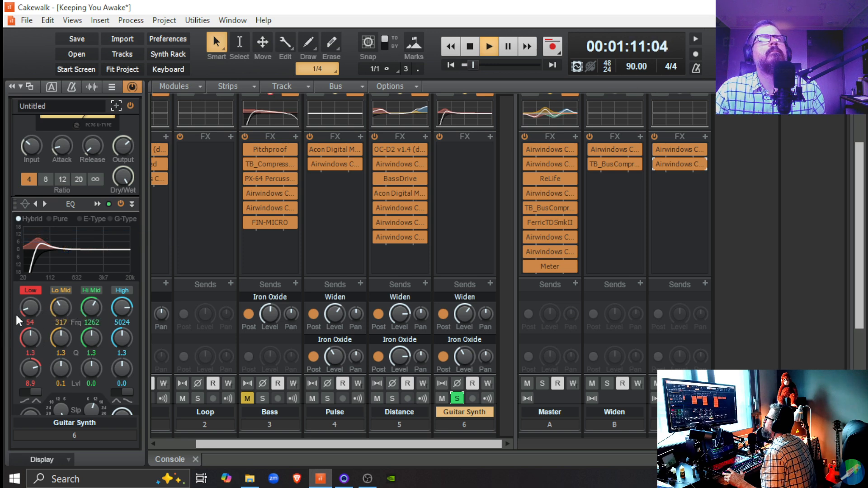
Apply the preset "Mix Bus - Warm" to the Guitar Synth's Tube module.
scroll(16, 312, down, 6)
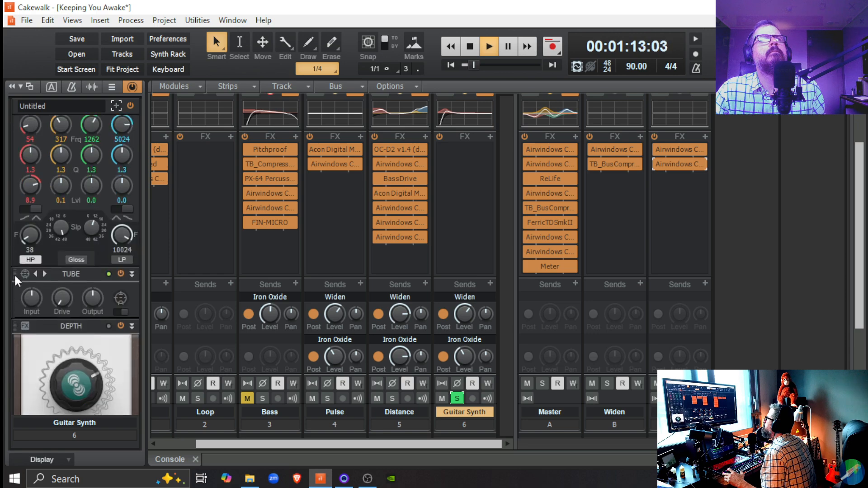
click(26, 272)
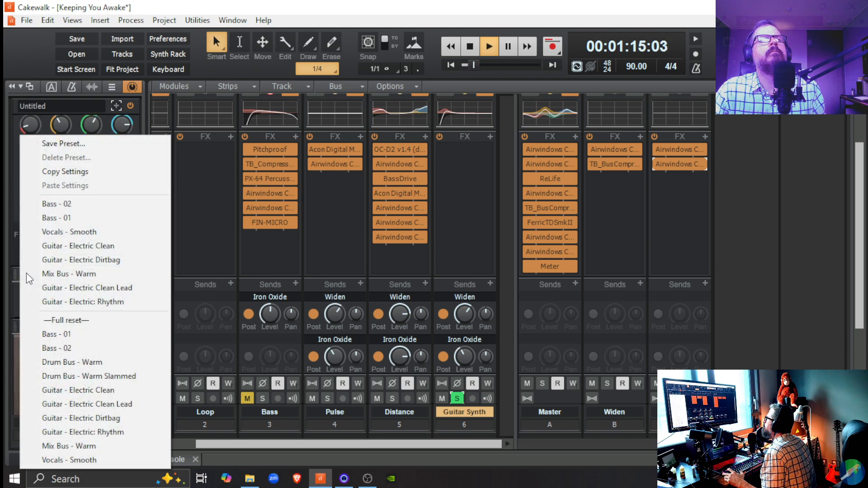
click(50, 446)
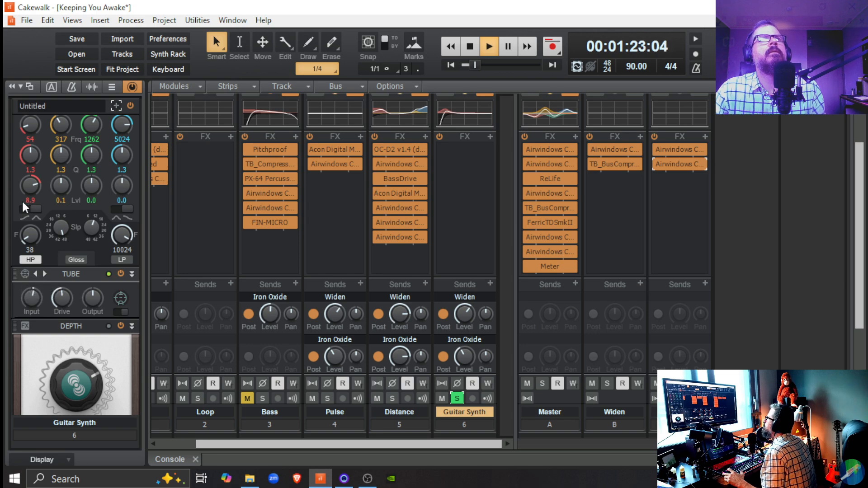
scroll(17, 194, up, 4)
scroll(17, 194, up, 3)
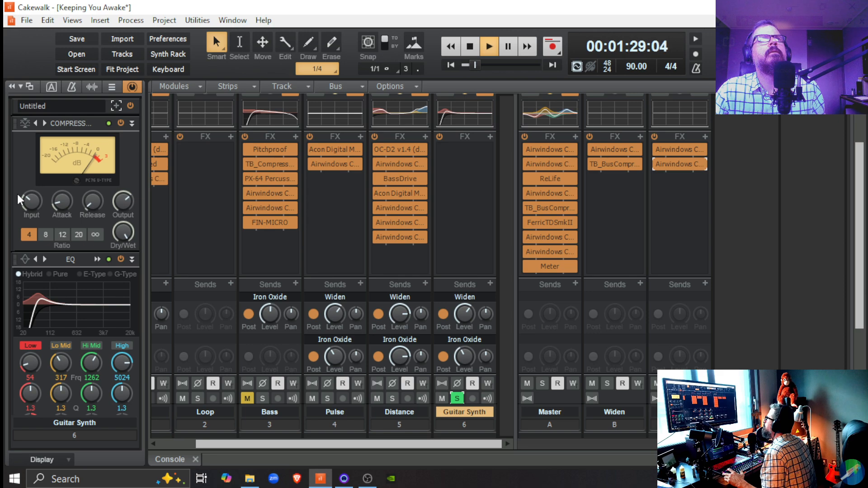
Stop playback, unsolo the Guitar Synth track, and play it within the full mix.
key(space)
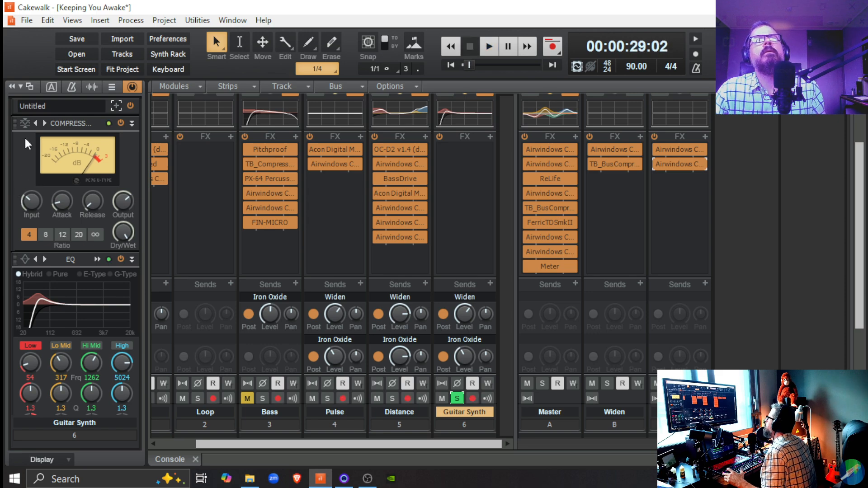
click(457, 398)
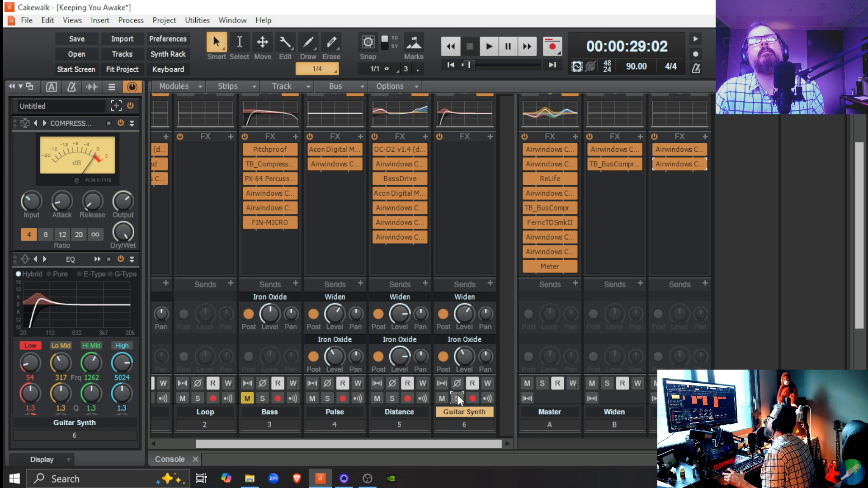
key(space)
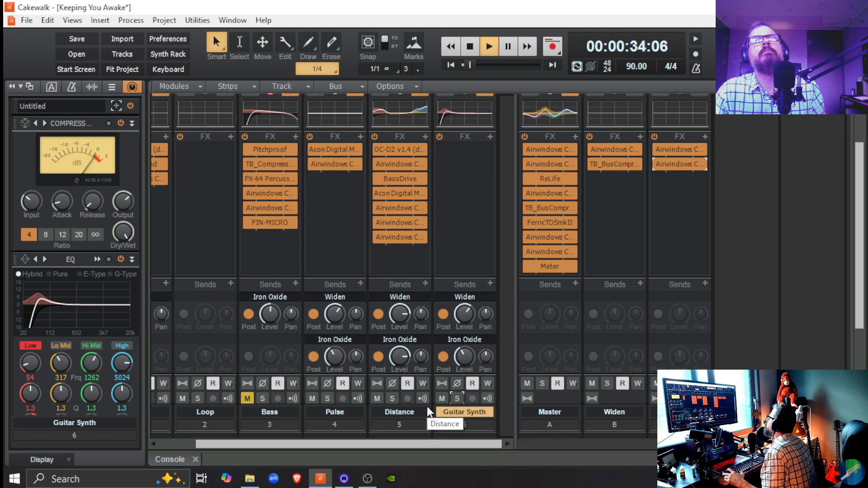
Solo the Guitar Synth, toggle its Iron Oxide send to compare, and raise that send's level to about the three o'clock position.
click(457, 397)
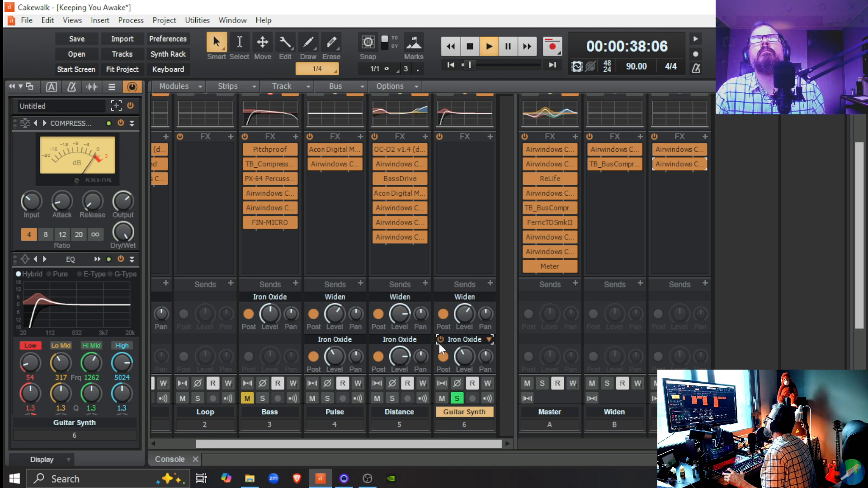
click(439, 340)
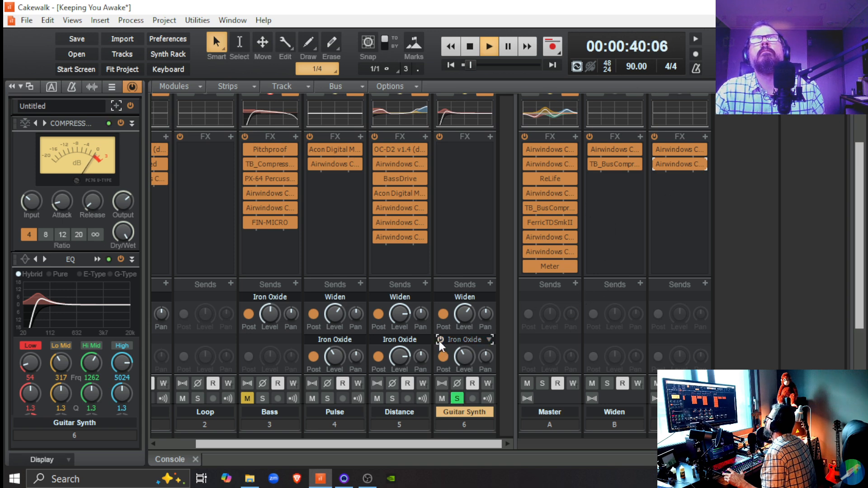
click(438, 340)
drag(458, 356, 459, 335)
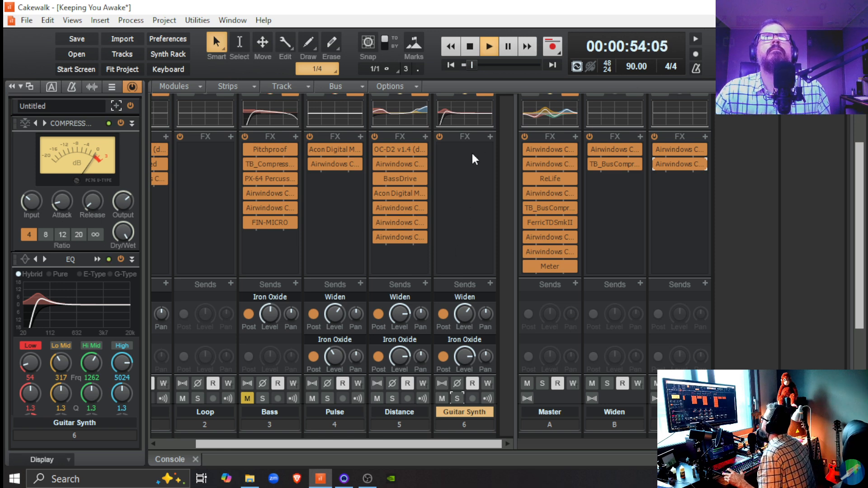
Insert Airwindows Consolidated in the Guitar Synth's FX rack and load the reverb kCathedral3.
click(488, 135)
mouse_move(429, 170)
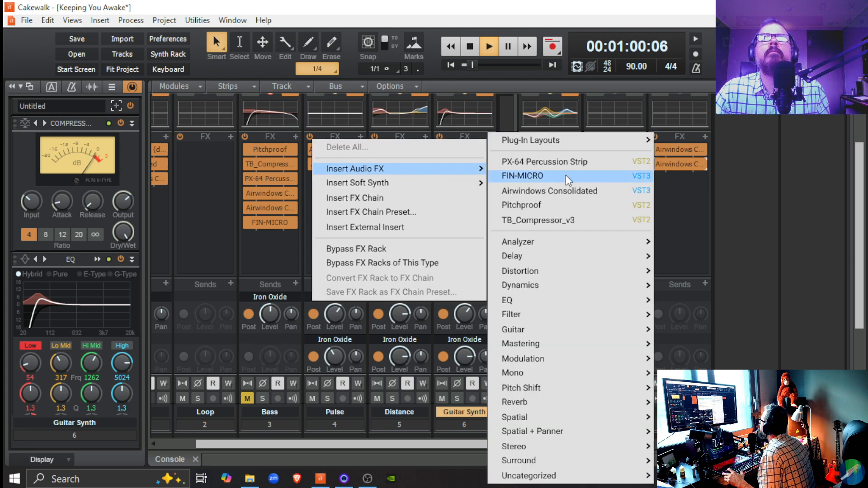
click(564, 191)
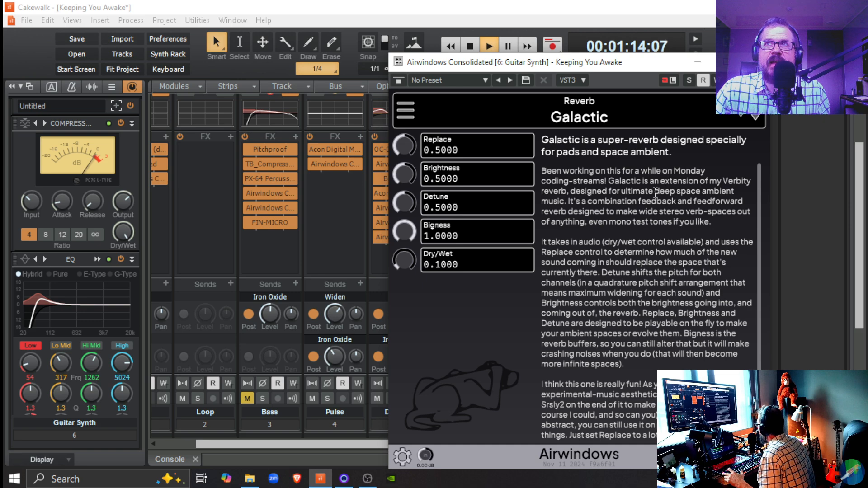
click(406, 110)
mouse_move(476, 336)
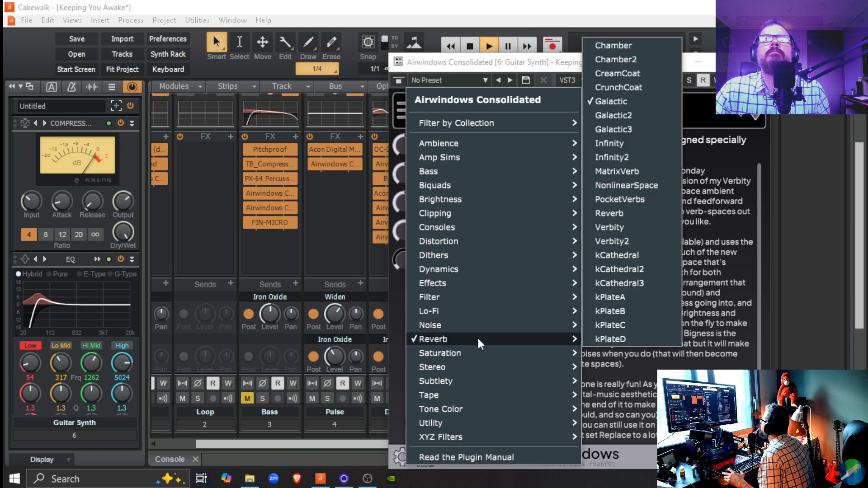
click(665, 283)
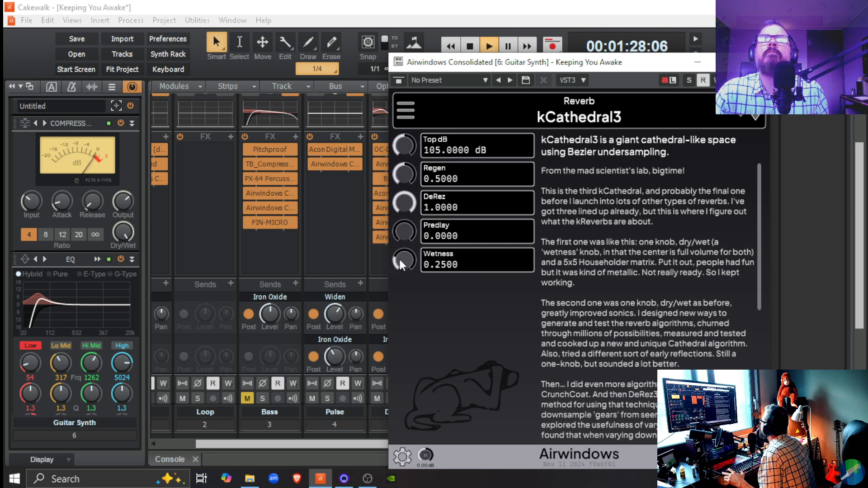
Set the kCathedral3 reverb's Wetness to 0.11 and DeRez to 0.28.
drag(399, 256, 405, 267)
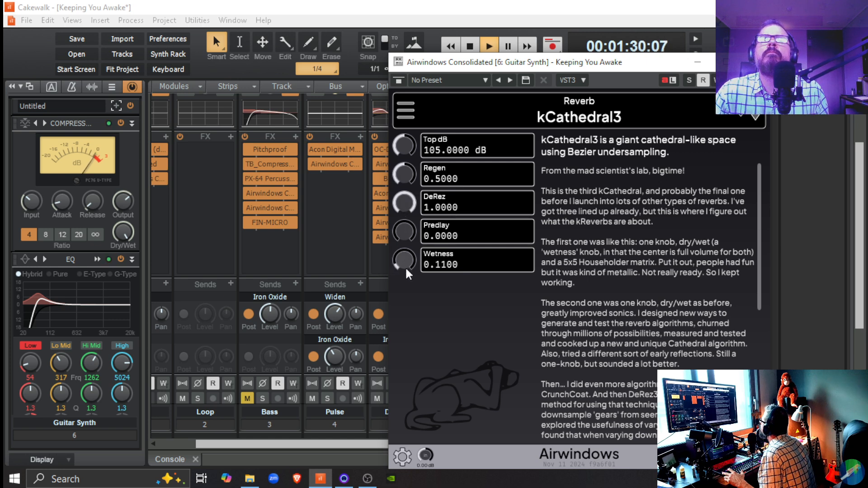
drag(410, 206, 409, 247)
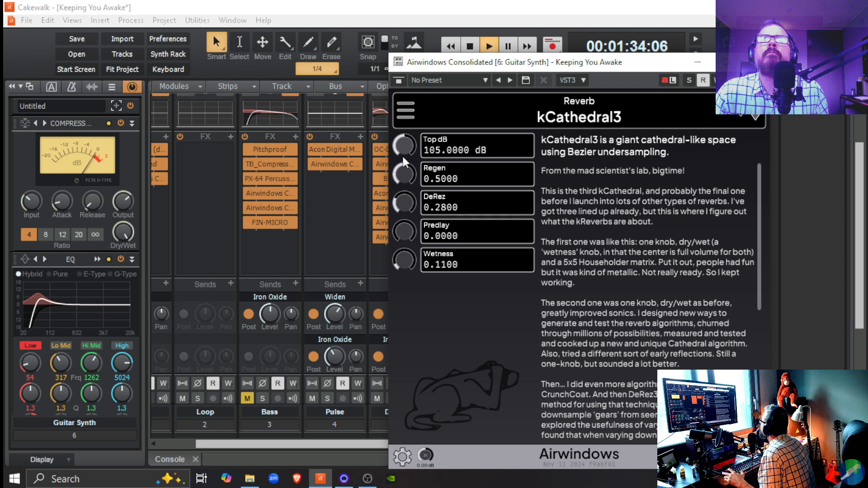
Try kCathedral3's Top dB at 126 and 123.2 dB, reset it to its default, and close the plug-in window.
drag(402, 151, 392, 132)
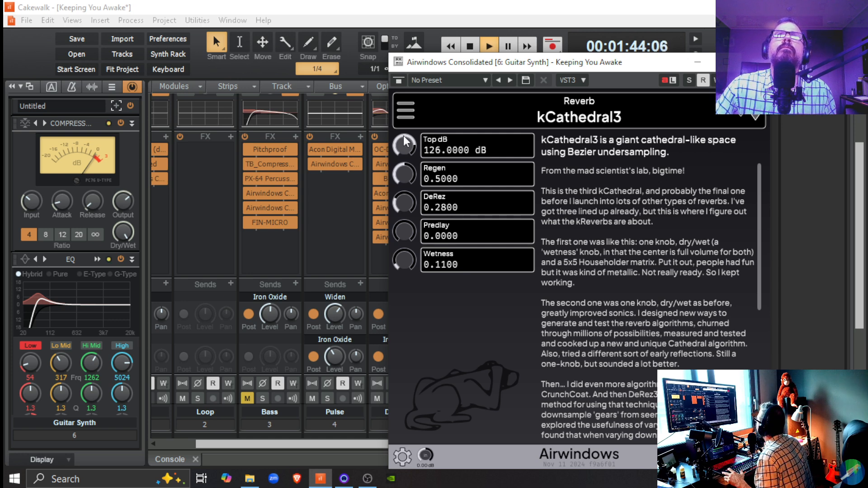
drag(405, 143, 408, 144)
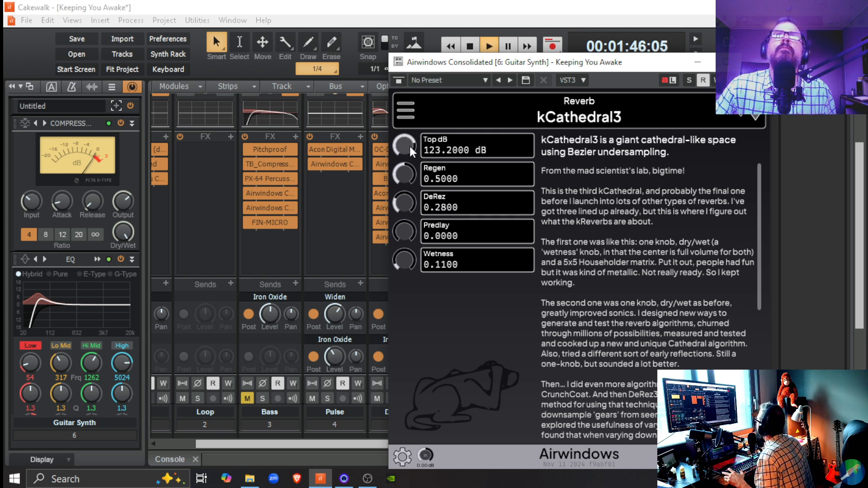
double_click(403, 149)
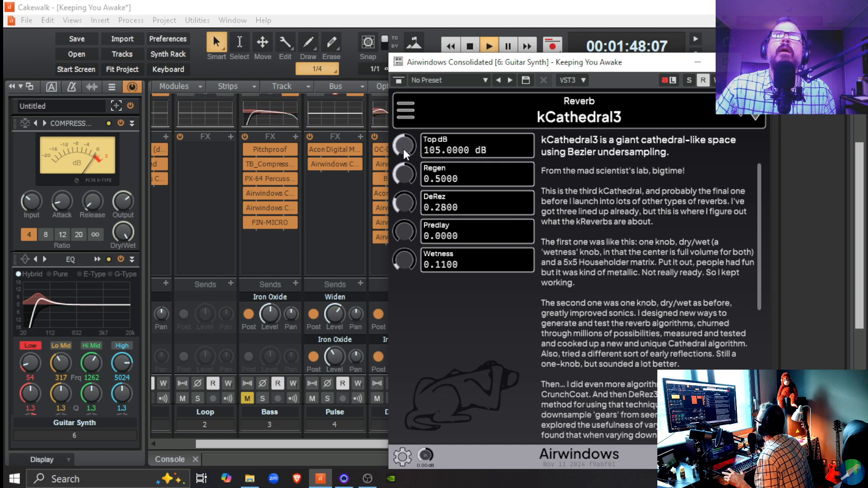
click(759, 62)
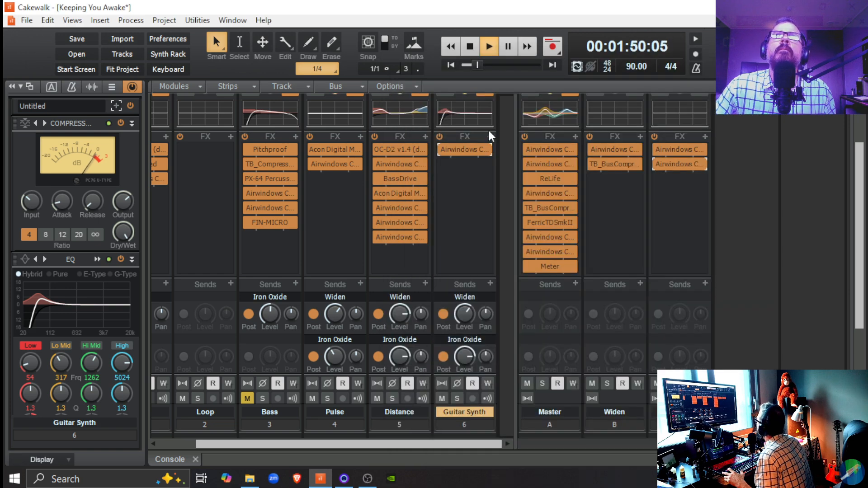
Insert a second Airwindows Consolidated in the Guitar Synth's FX rack and stop playback.
click(491, 135)
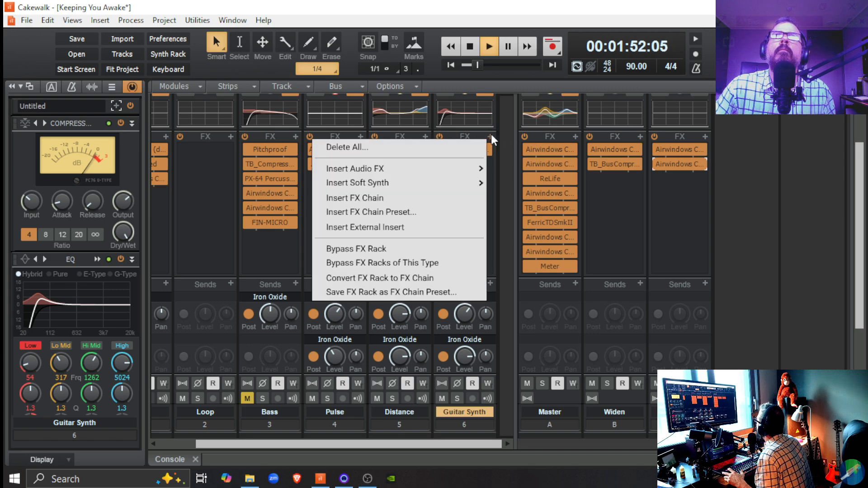
mouse_move(437, 176)
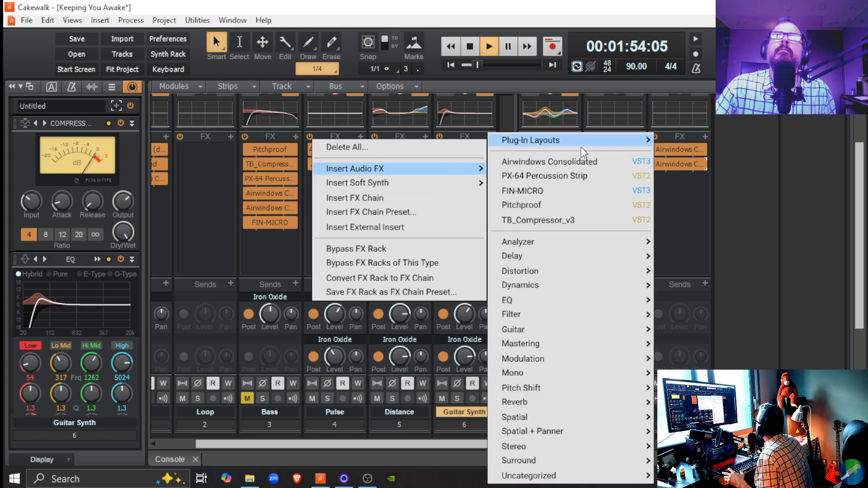
click(549, 161)
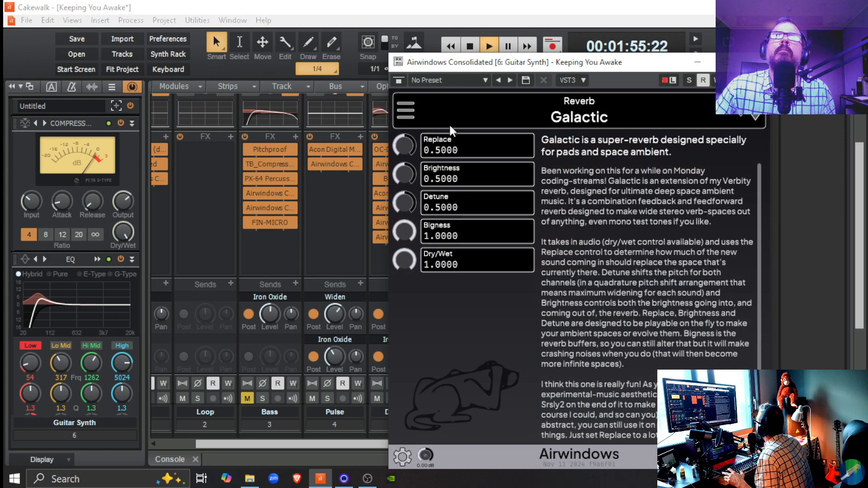
click(407, 108)
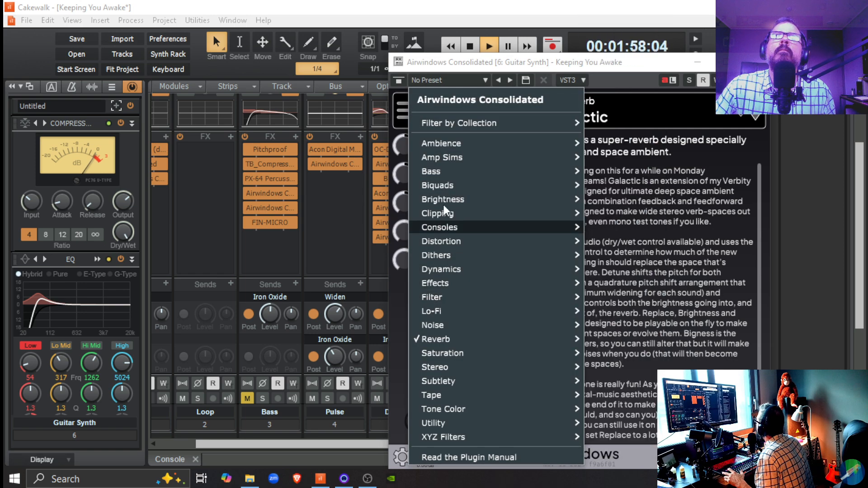
mouse_move(454, 212)
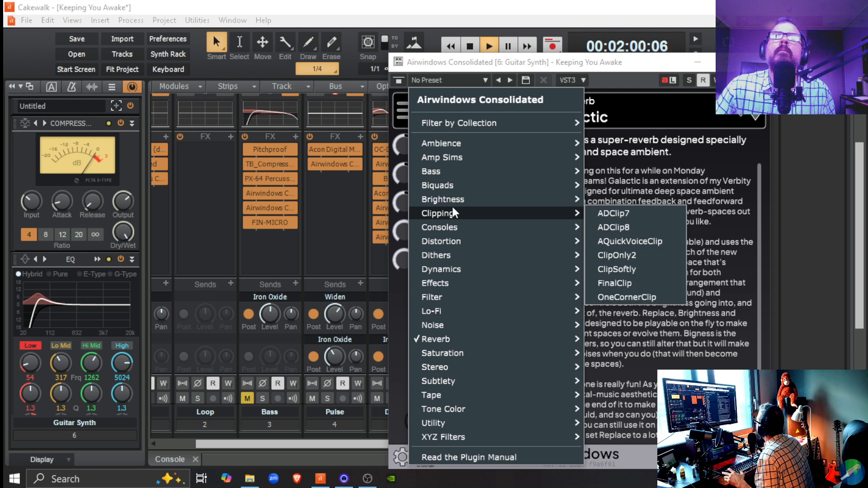
click(468, 12)
key(space)
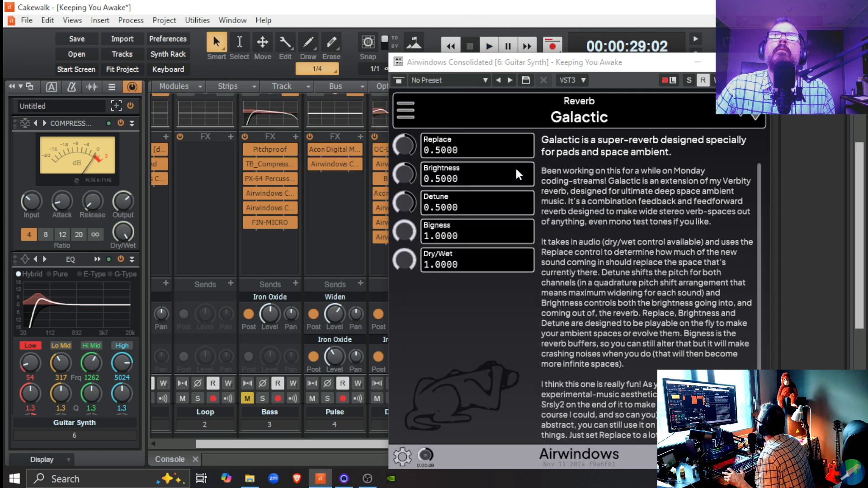
Load the filter effect Distance3 in the Guitar Synth's second Airwindows Consolidated.
click(757, 63)
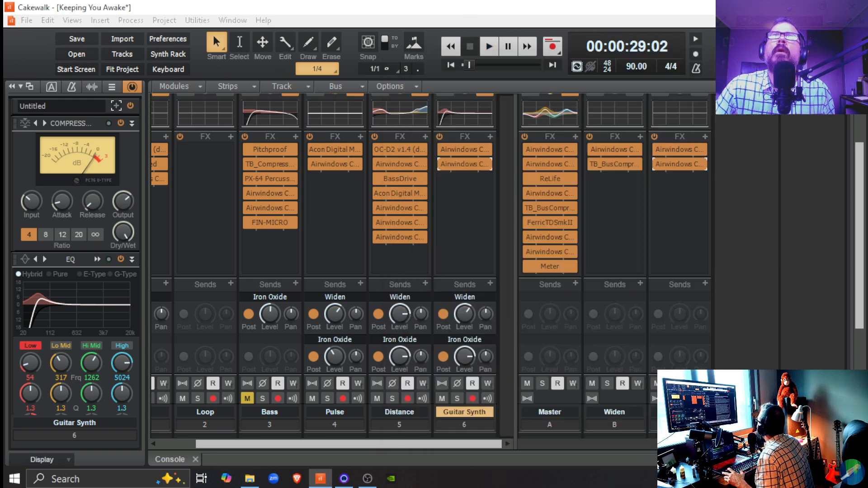
double_click(451, 162)
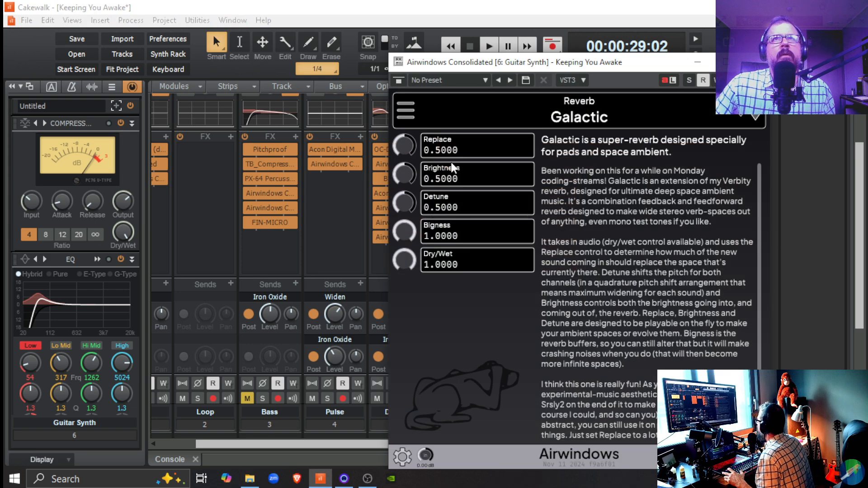
click(410, 103)
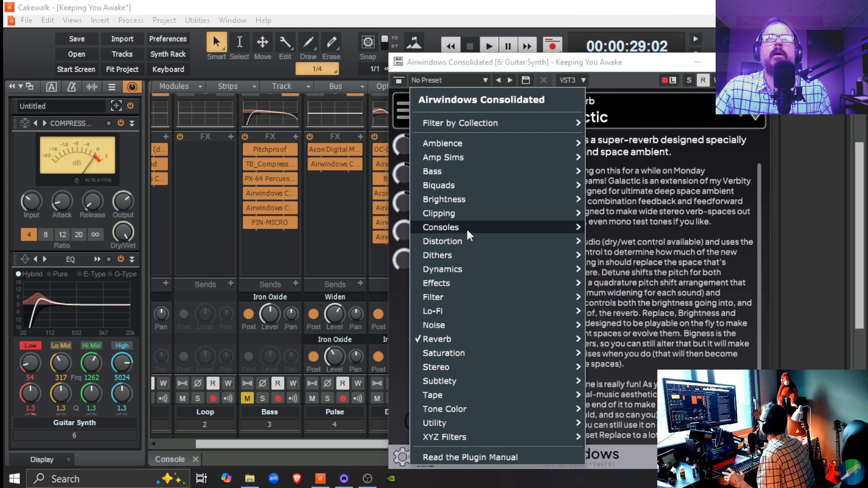
mouse_move(480, 218)
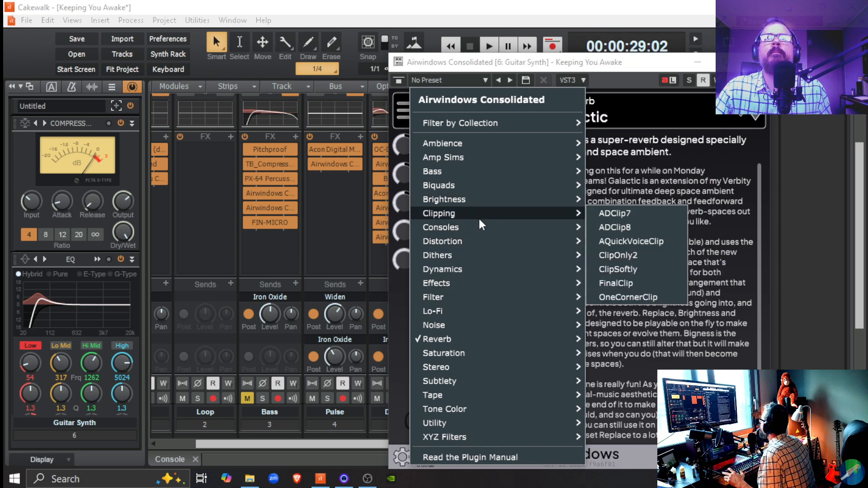
mouse_move(464, 353)
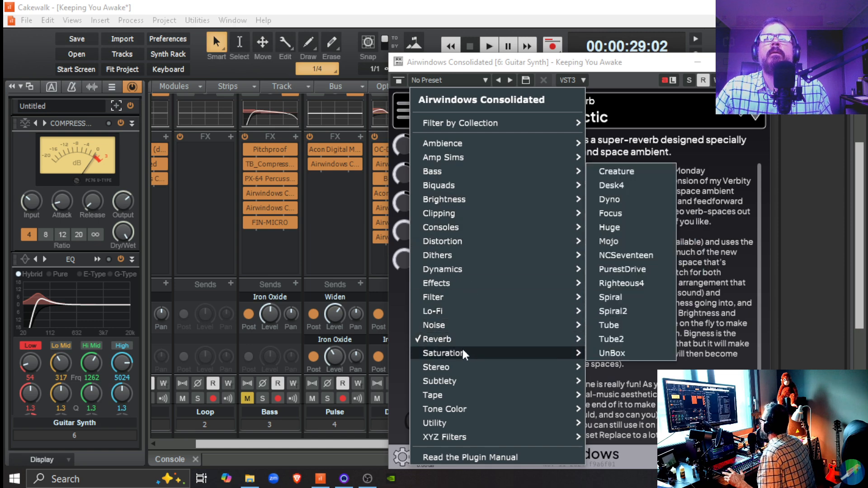
mouse_move(459, 380)
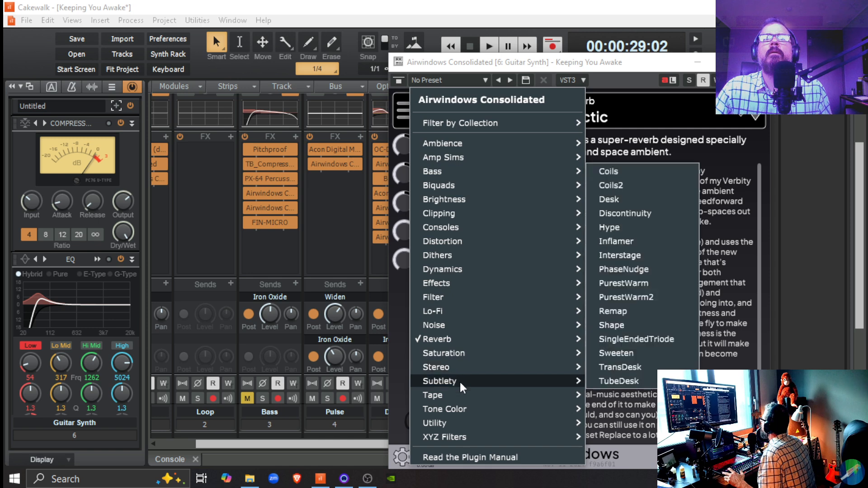
mouse_move(457, 399)
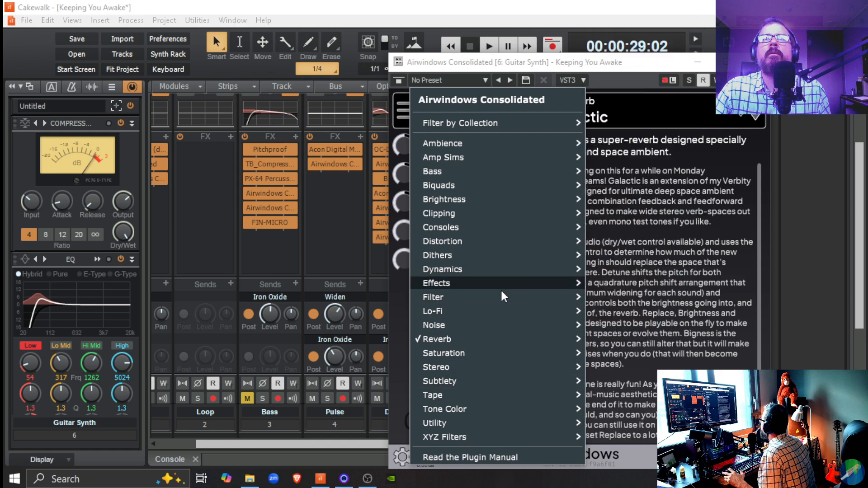
mouse_move(502, 293)
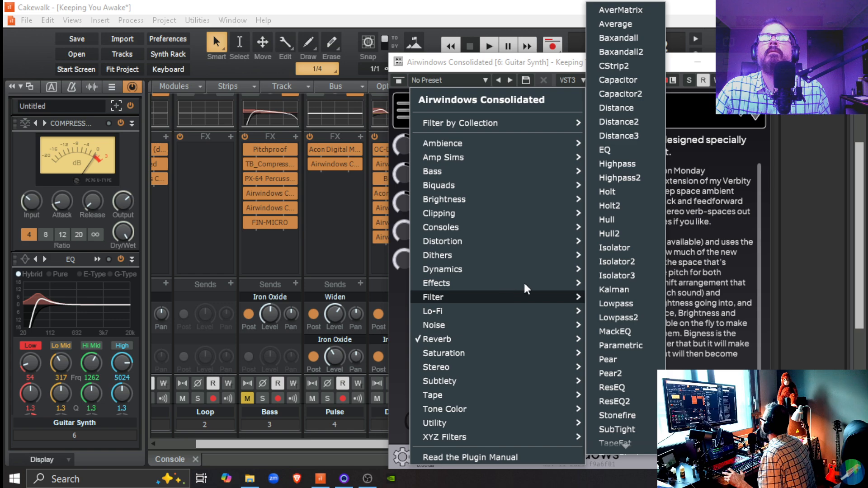
click(653, 132)
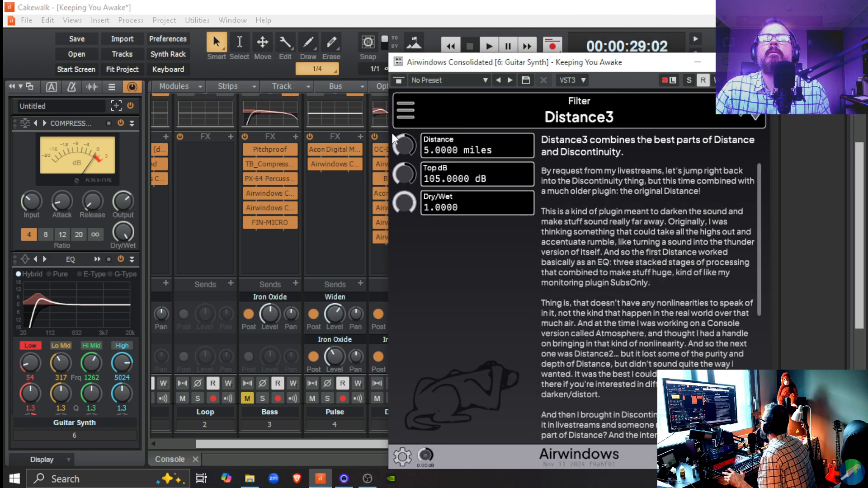
Set Distance3's Distance to 1.4 miles and its Top dB to 119 dB, moving the plug-in window clear of the Guitar Synth strip.
drag(405, 145, 411, 171)
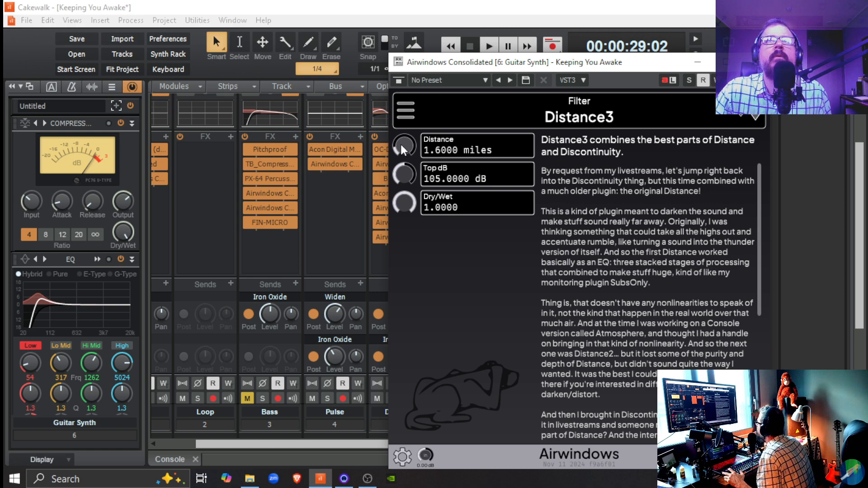
drag(401, 145, 395, 149)
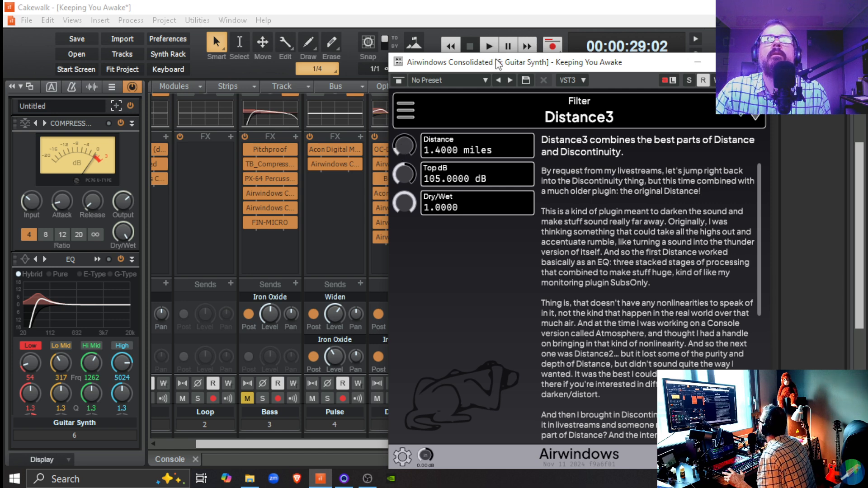
drag(496, 64, 625, 84)
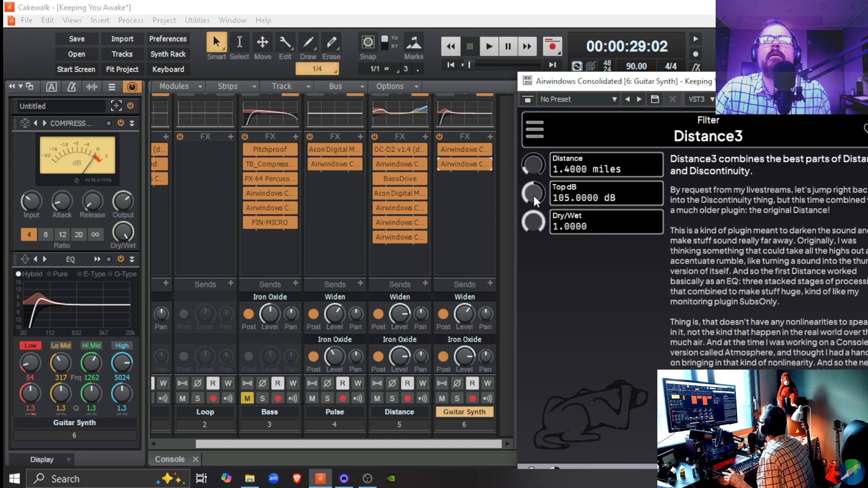
drag(533, 198, 527, 187)
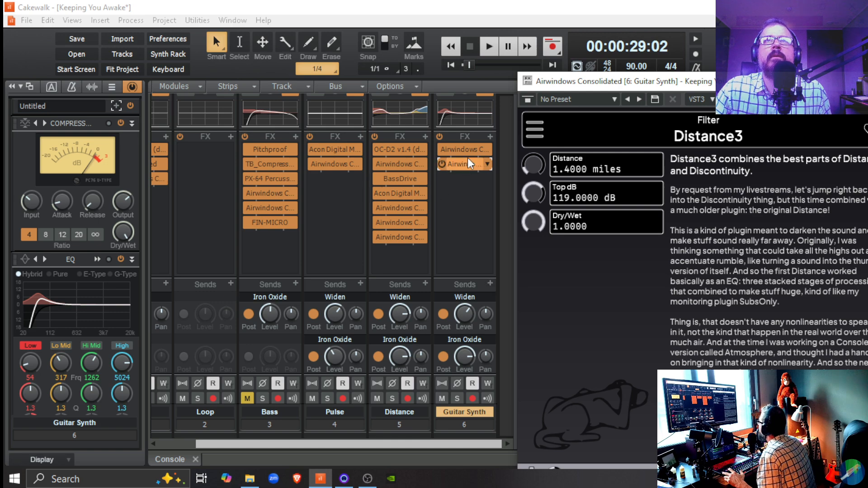
Move Distance3 ahead of the reverb in the Guitar Synth's FX rack and replace kCathedral3 with the Galactic3 reverb.
drag(459, 167, 452, 148)
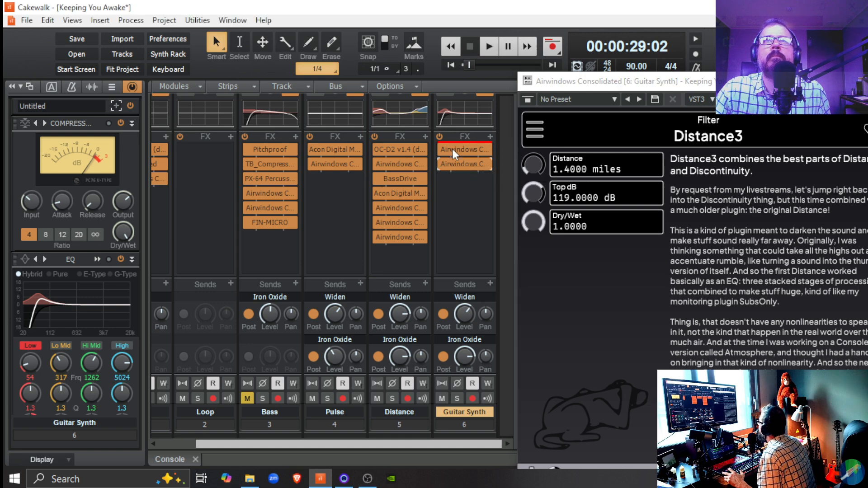
click(461, 164)
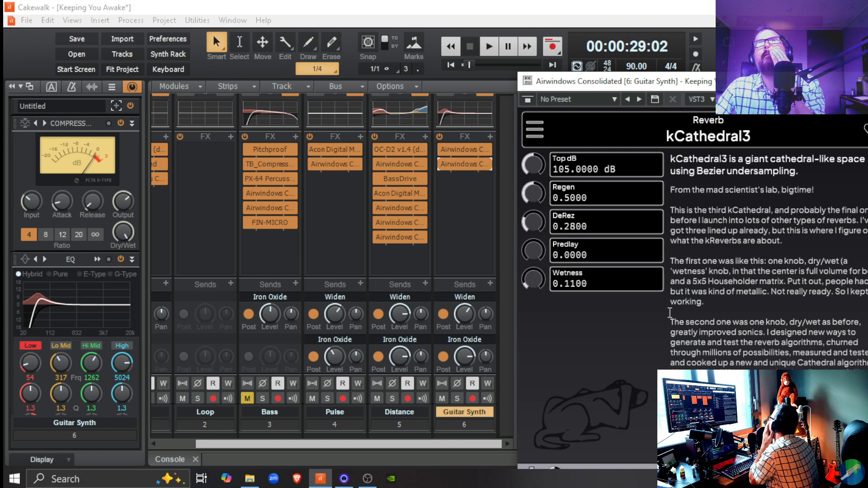
click(538, 129)
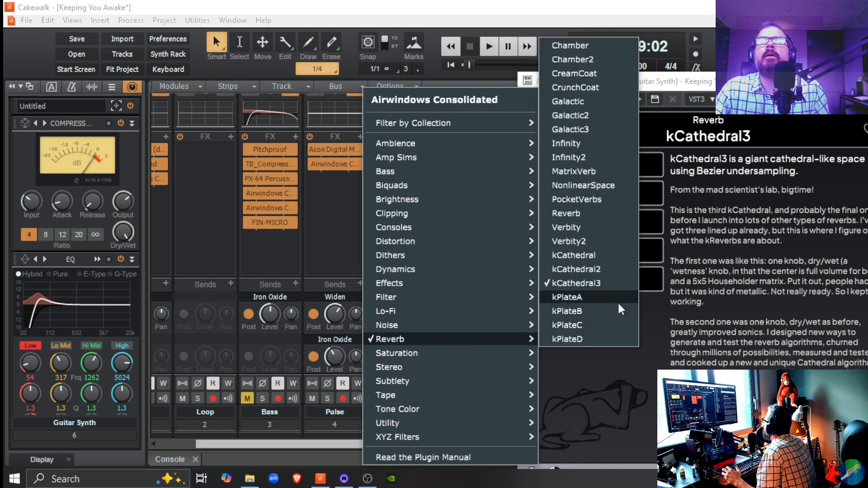
click(595, 129)
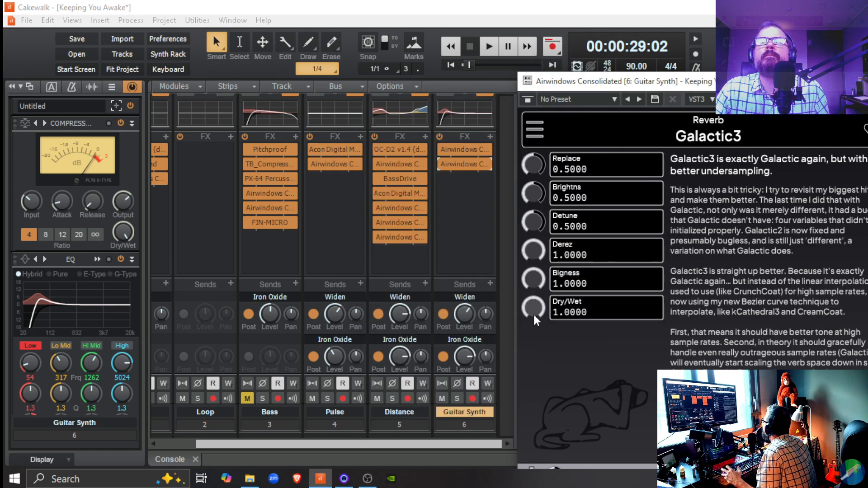
Set Galactic3's Dry/Wet to 0.11 and its Derez to 0.7, and close the plug-in window.
mouse_move(539, 373)
mouse_down()
mouse_move(532, 362)
mouse_move(540, 377)
mouse_up()
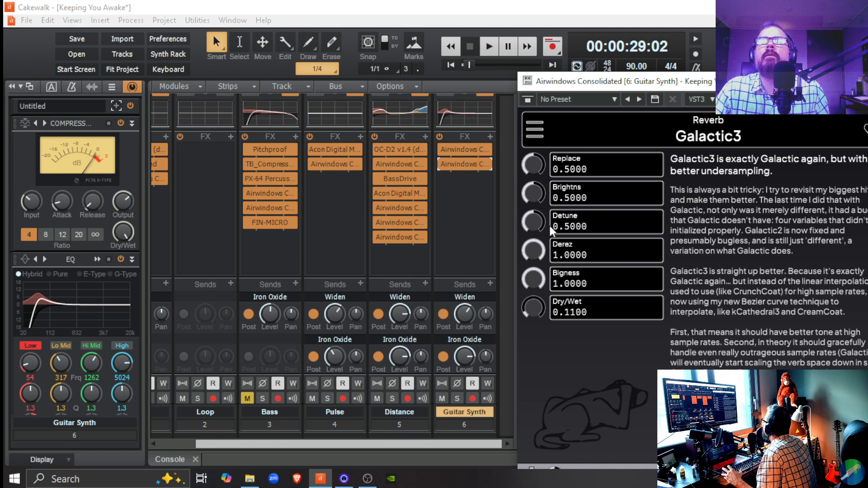
drag(546, 291, 534, 268)
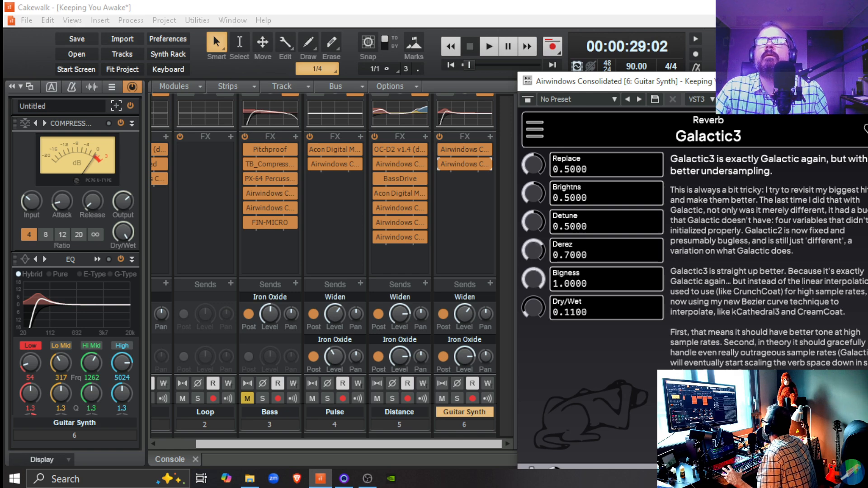
drag(730, 81, 581, 83)
click(732, 82)
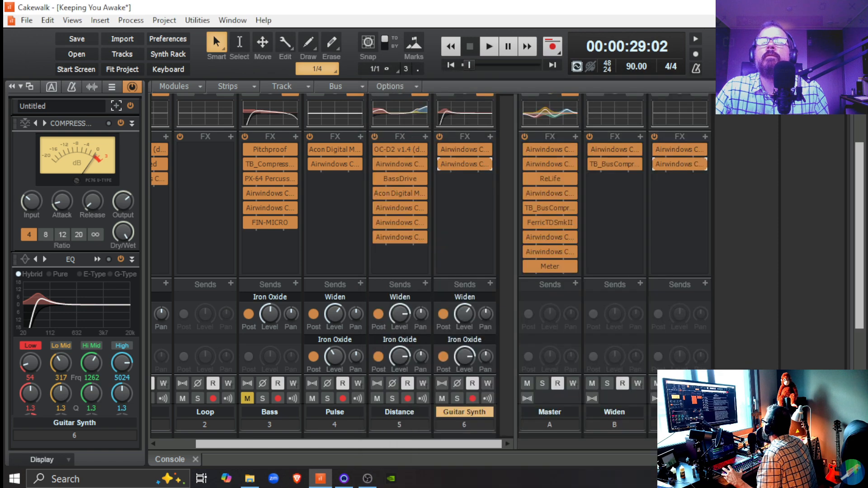
double_click(471, 165)
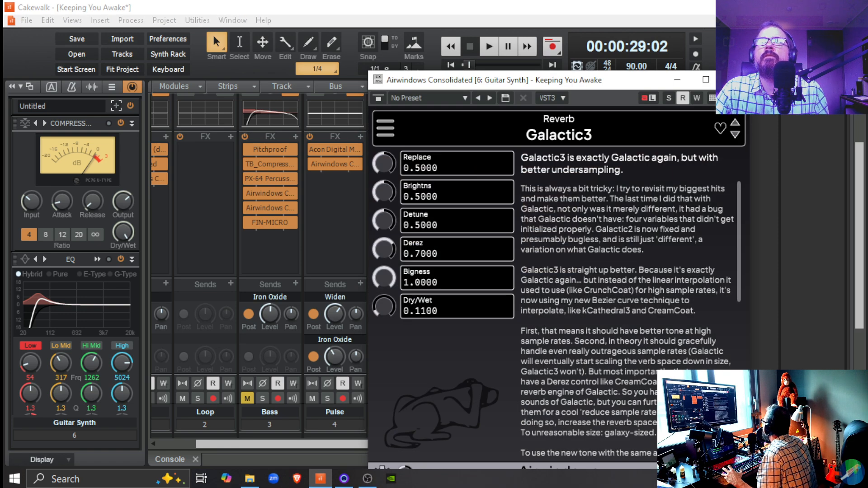
click(733, 81)
Bypass Galactic3 in the Guitar Synth's FX rack and play the Guitar Synth soloed.
click(442, 164)
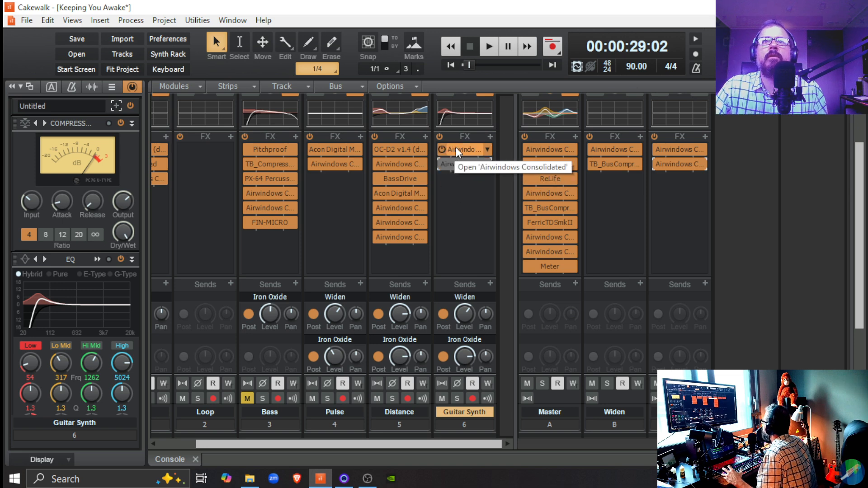
click(456, 398)
key(space)
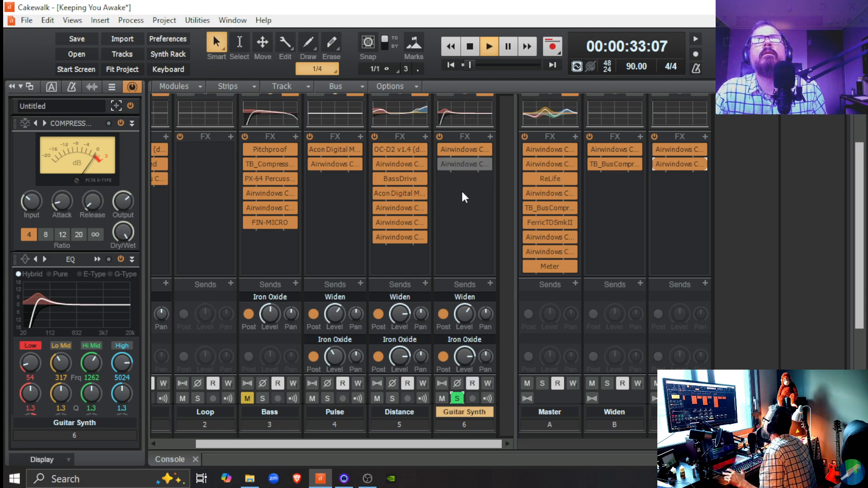
Set Distance3's Distance to 1.6 miles, after trying 2.8 miles, and its Top dB to 121.8 dB, and close its window.
double_click(469, 148)
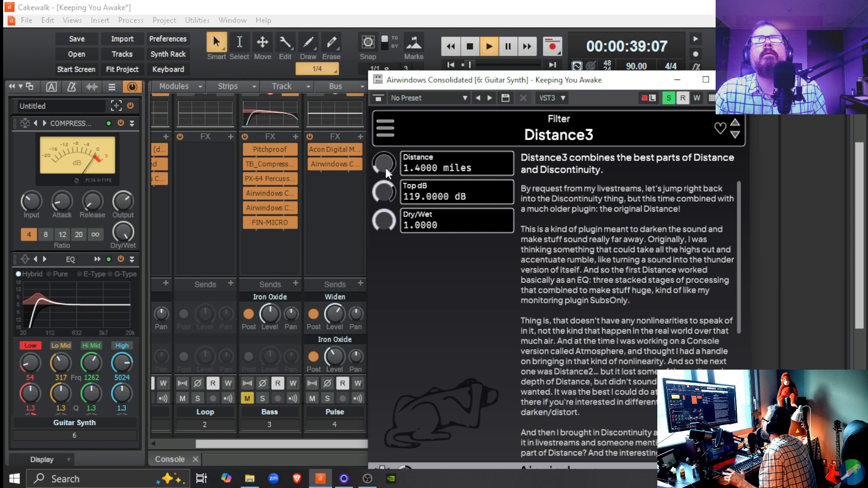
mouse_move(384, 165)
mouse_down()
mouse_move(379, 142)
mouse_move(377, 163)
mouse_up()
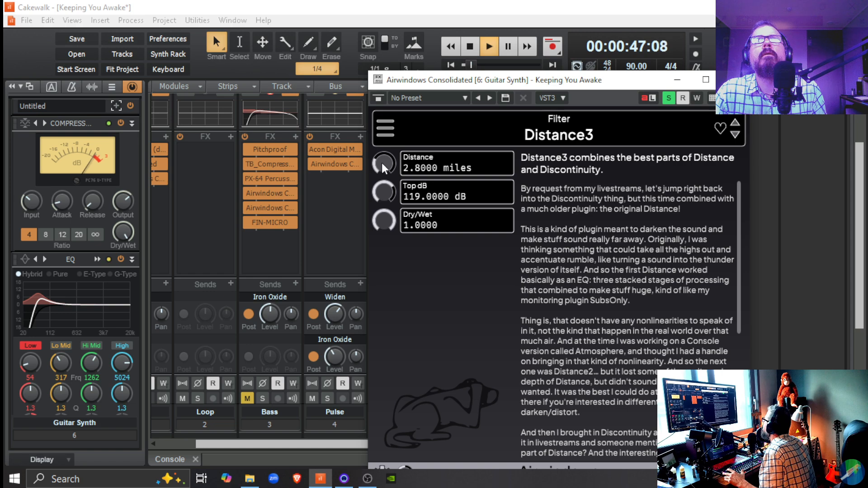
drag(381, 164, 384, 189)
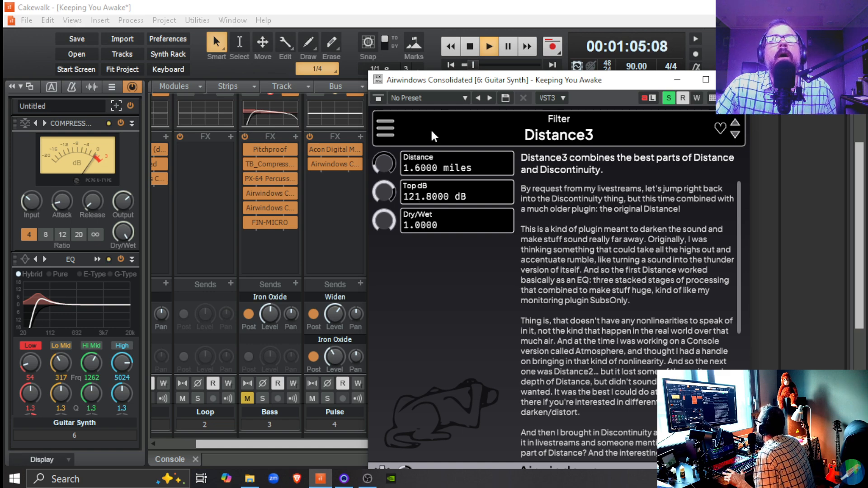
click(733, 80)
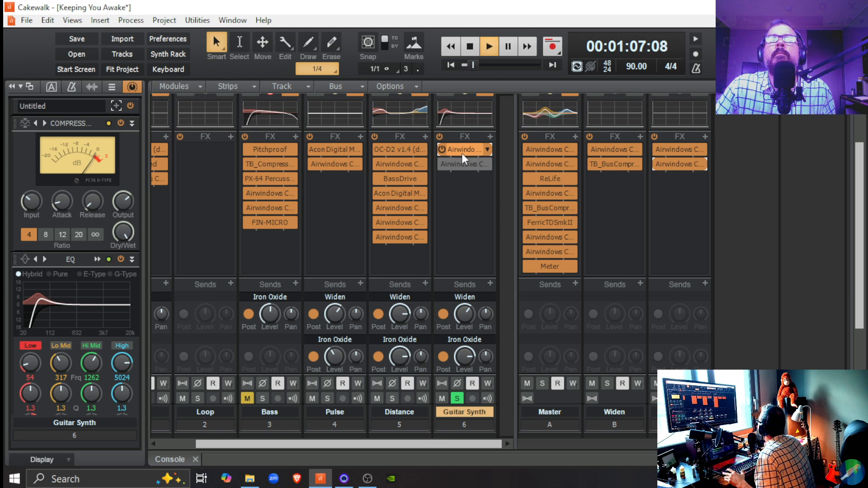
Compare the Guitar Synth with Distance3 bypassed and active, and re-enable Galactic3 after it.
click(443, 149)
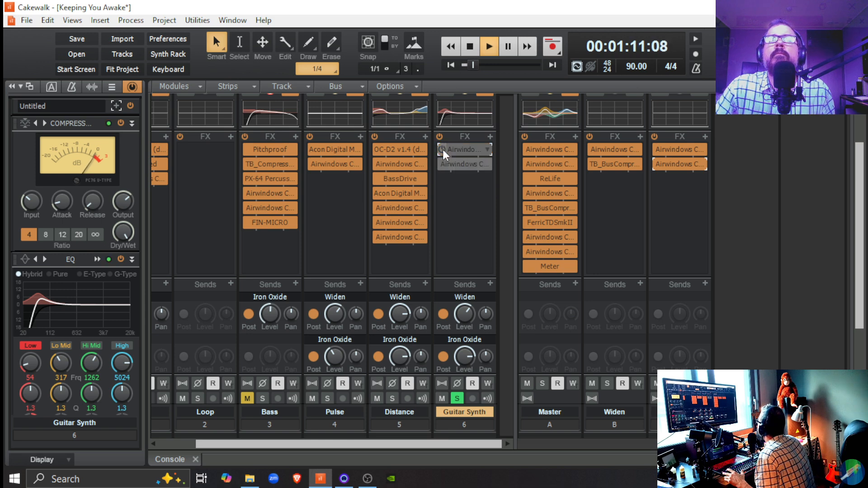
click(443, 149)
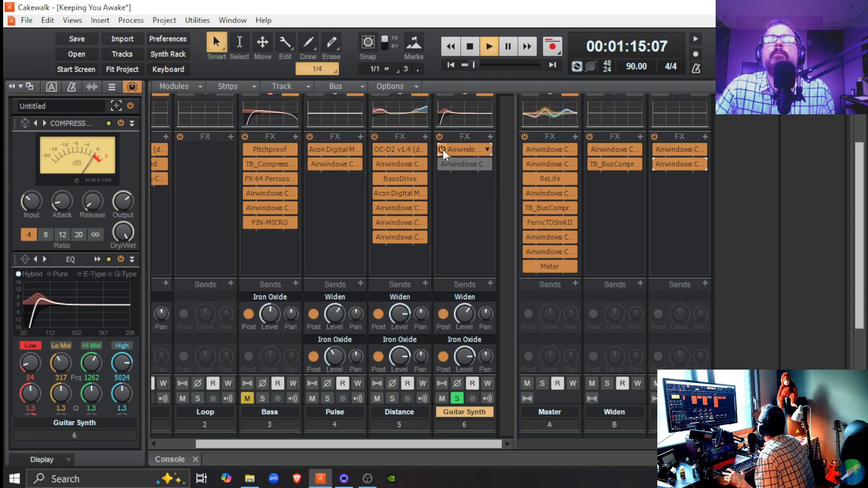
click(441, 168)
click(442, 161)
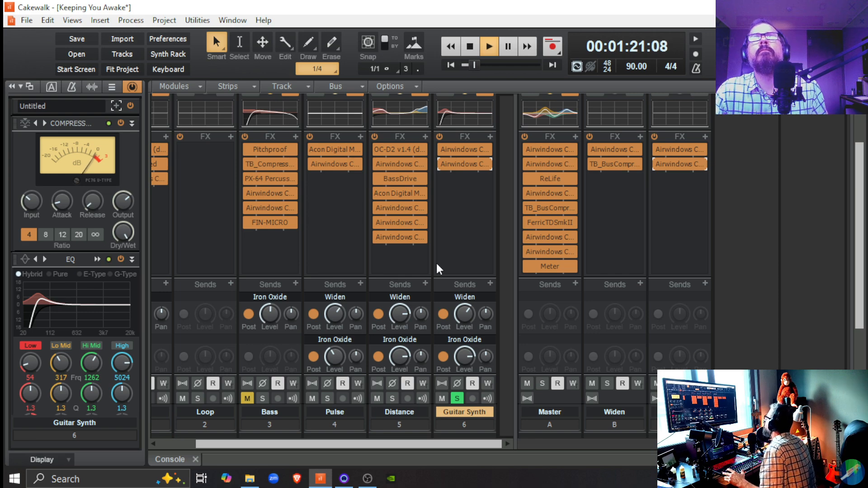
Set Galactic3's Brightness to 0.28 and its Bigness to 0.7, close its window, and end the soloed playback.
double_click(462, 163)
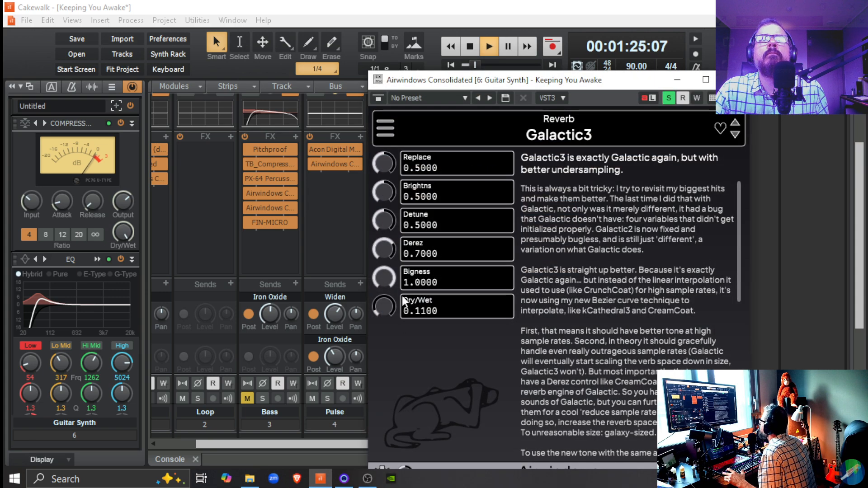
drag(387, 280, 391, 310)
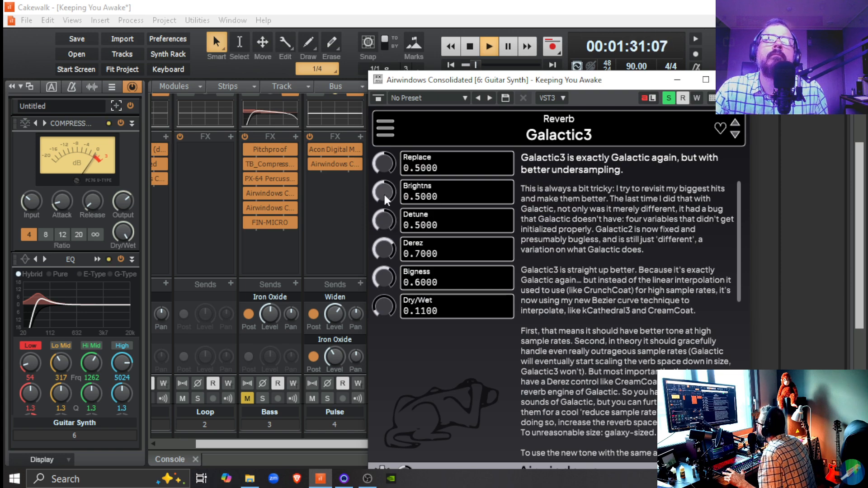
drag(383, 193, 383, 207)
drag(388, 277, 387, 276)
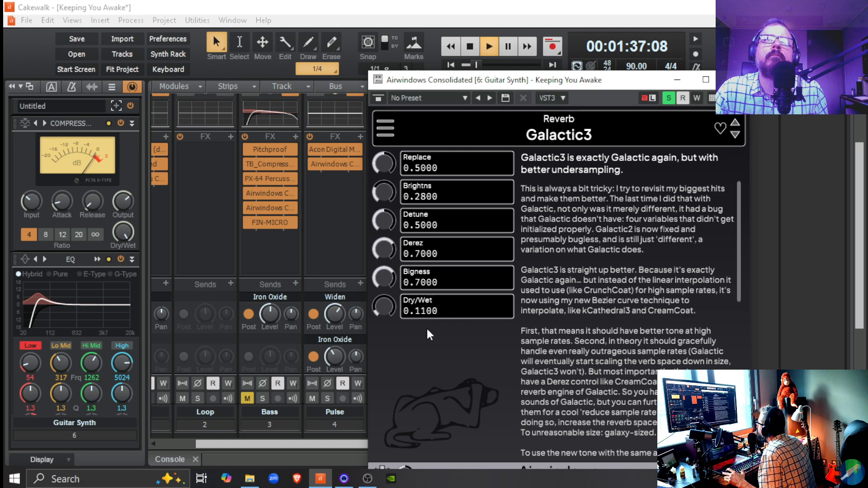
click(734, 80)
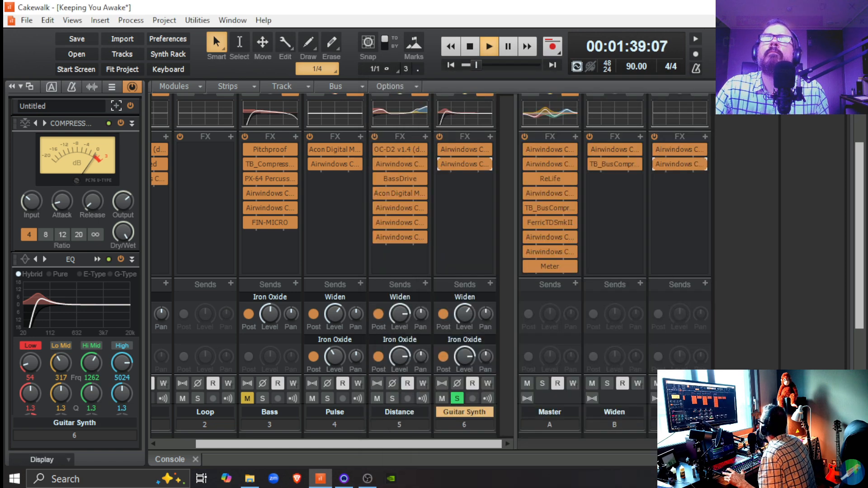
key(space)
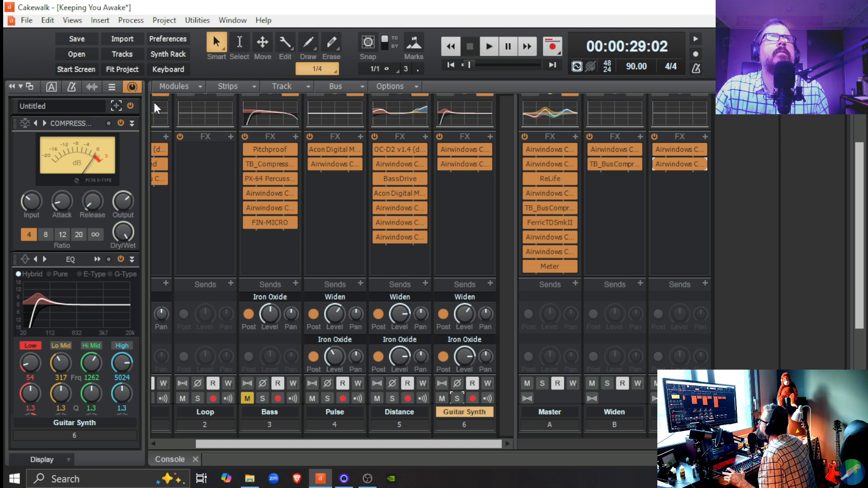
Play the full mix with the inspector showing the channel strips, trying the Guitar Synth's volume at -13.7 dB and settling on -15.3 dB.
click(132, 86)
key(space)
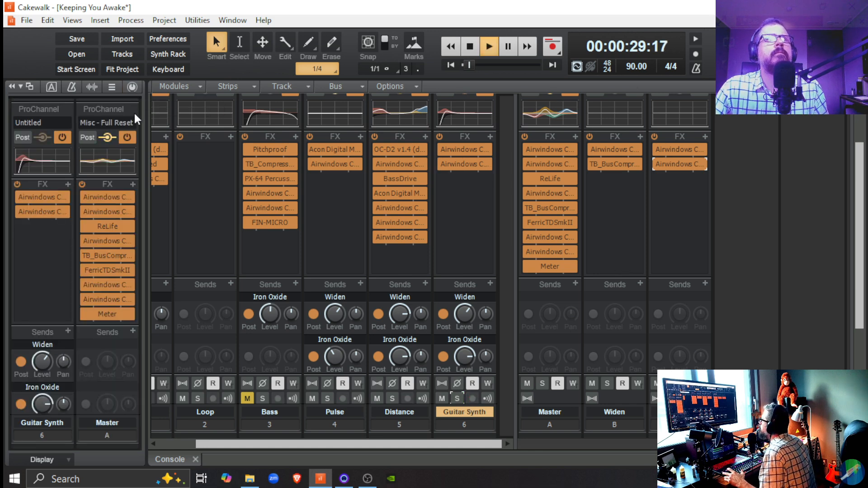
scroll(45, 287, down, 5)
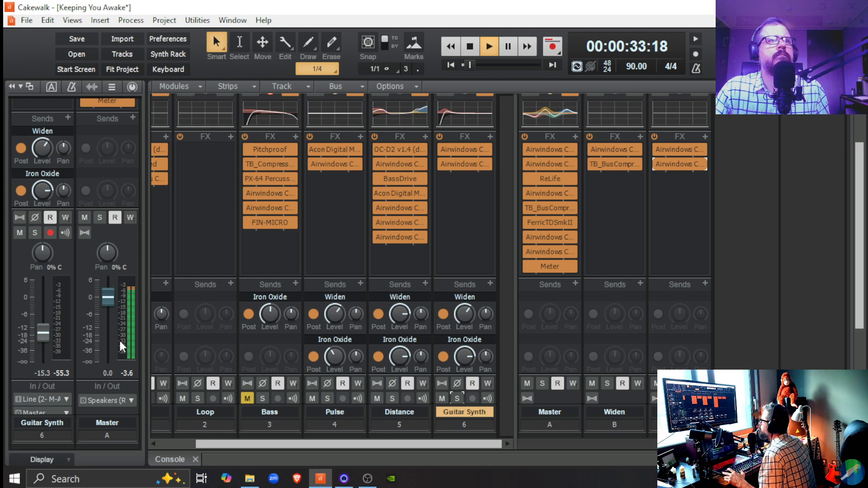
mouse_move(44, 342)
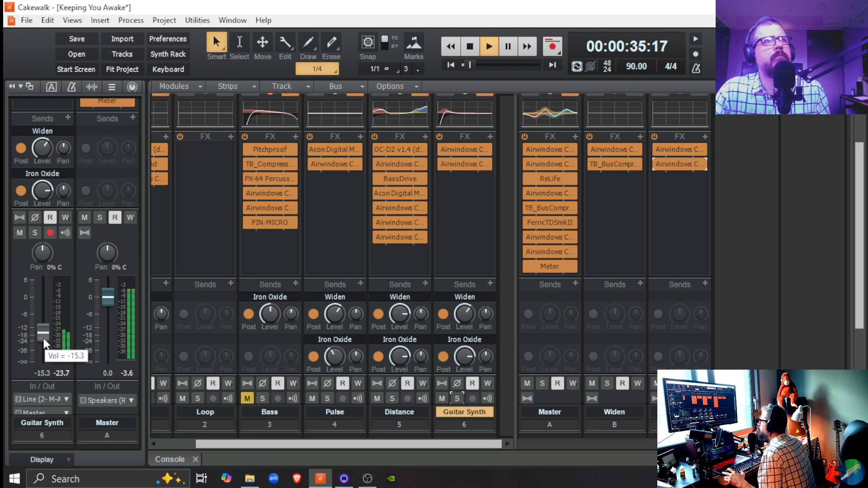
drag(42, 343, 42, 341)
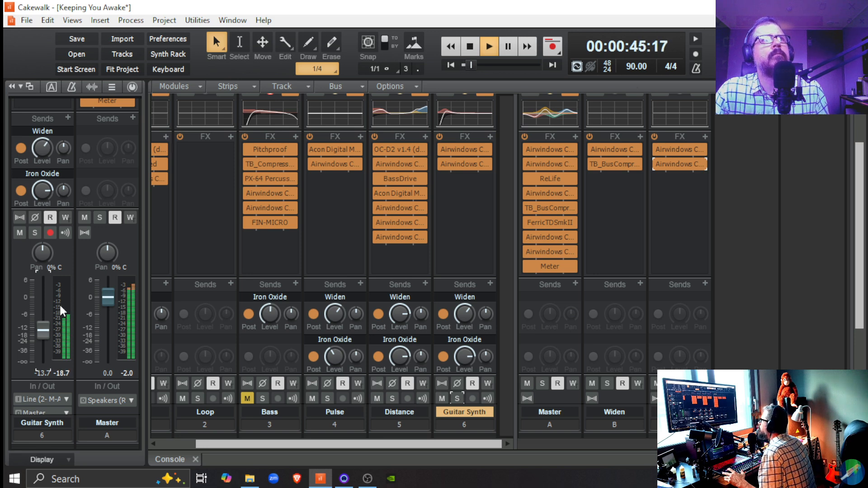
drag(44, 335, 44, 337)
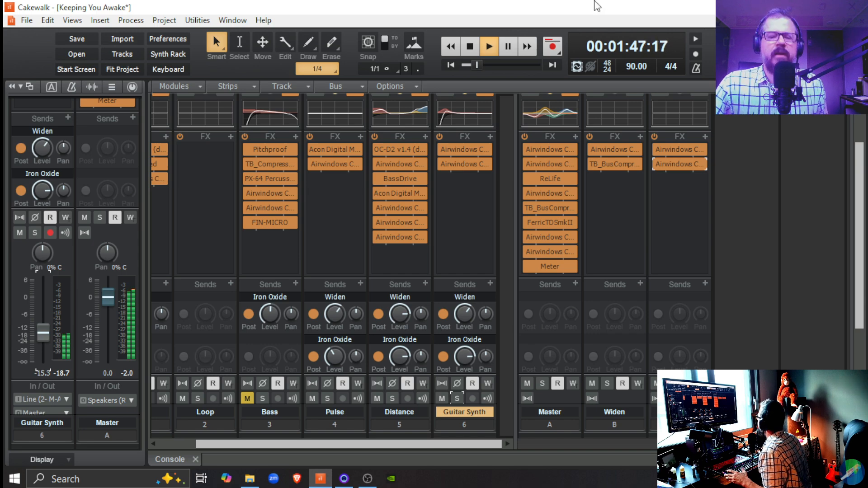
key(space)
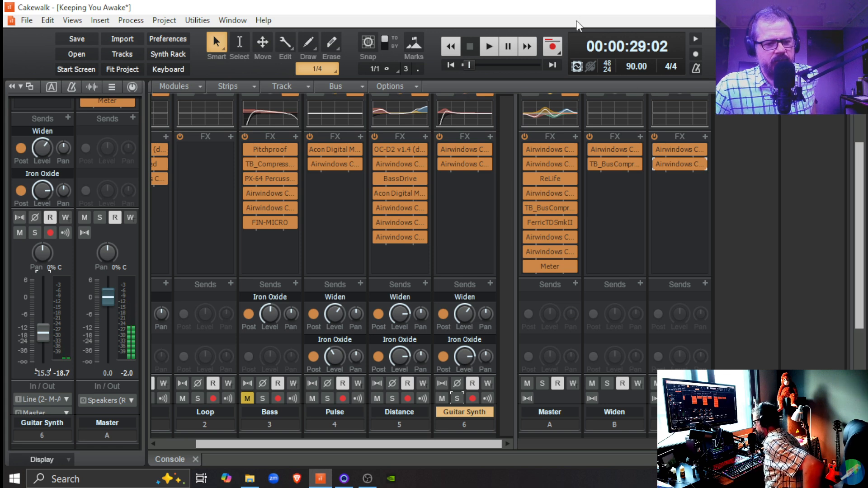